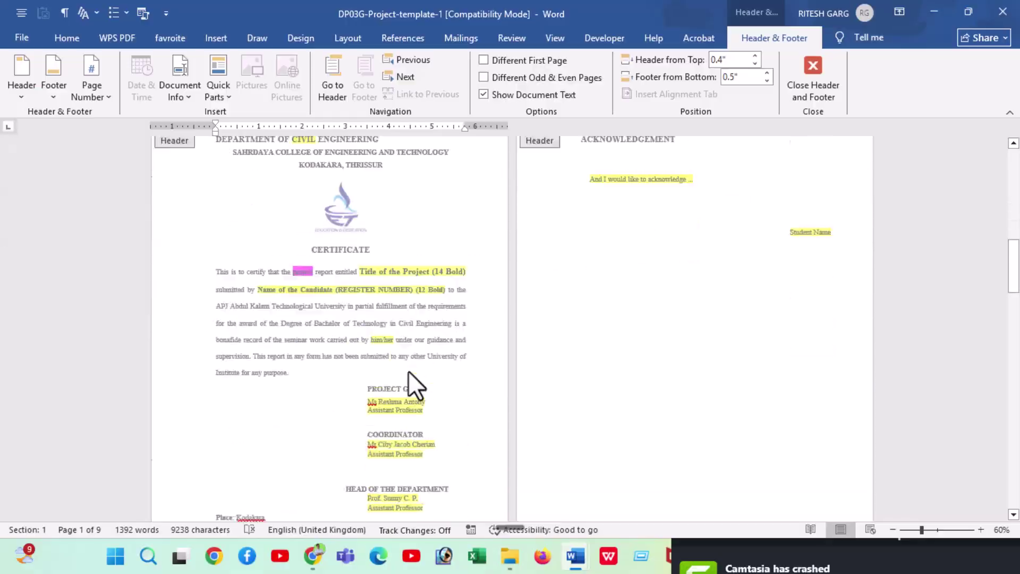
- Confirm the i, ii, iii page-number format starting at i
{"action": "scroll", "coordinate": [410, 368], "scroll_direction": "down", "scroll_amount": 10}
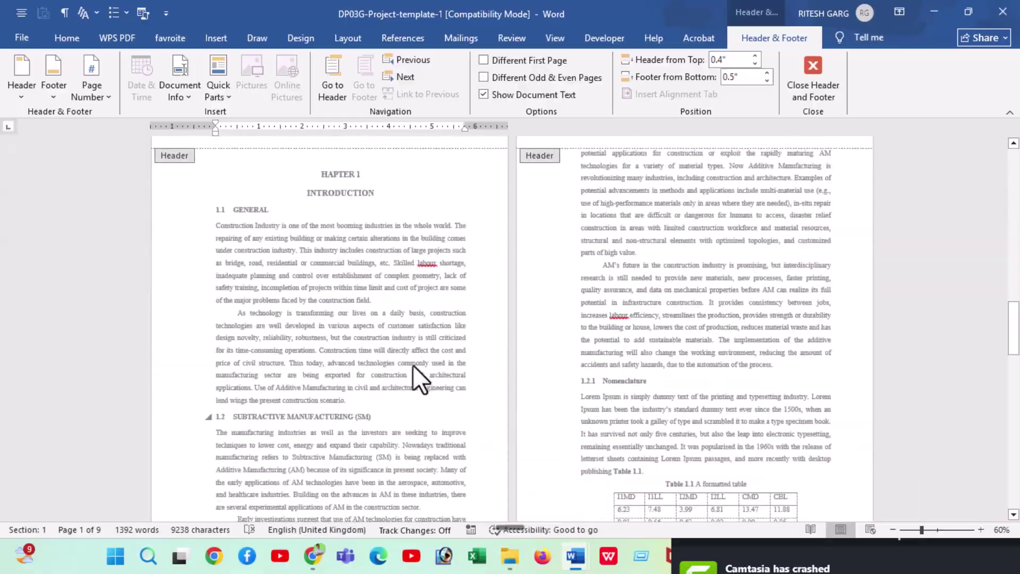
{"action": "scroll", "coordinate": [413, 365], "scroll_direction": "down", "scroll_amount": 10}
{"action": "scroll", "coordinate": [415, 364], "scroll_direction": "up", "scroll_amount": 3}
{"action": "scroll", "coordinate": [425, 365], "scroll_direction": "up", "scroll_amount": 10}
{"action": "scroll", "coordinate": [429, 365], "scroll_direction": "down", "scroll_amount": 5}
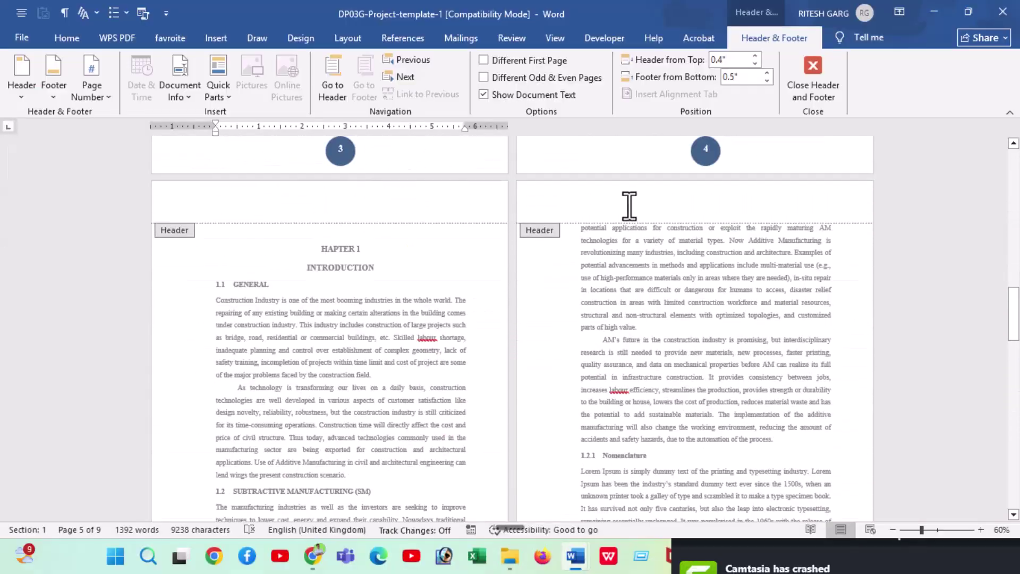
{"action": "scroll", "coordinate": [365, 296], "scroll_direction": "down", "scroll_amount": 3}
{"action": "scroll", "coordinate": [364, 296], "scroll_direction": "down", "scroll_amount": 5}
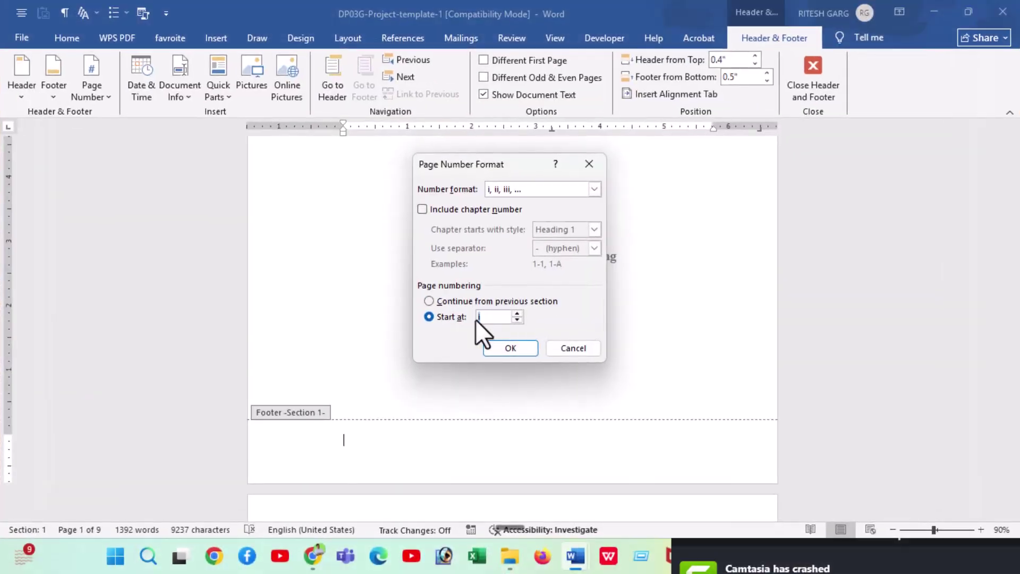
{"action": "left_click", "coordinate": [494, 347]}
- Insert Bottom of Page > Circle page numbers in the footer
{"action": "left_click", "coordinate": [93, 100]}
{"action": "mouse_move", "coordinate": [125, 130]}
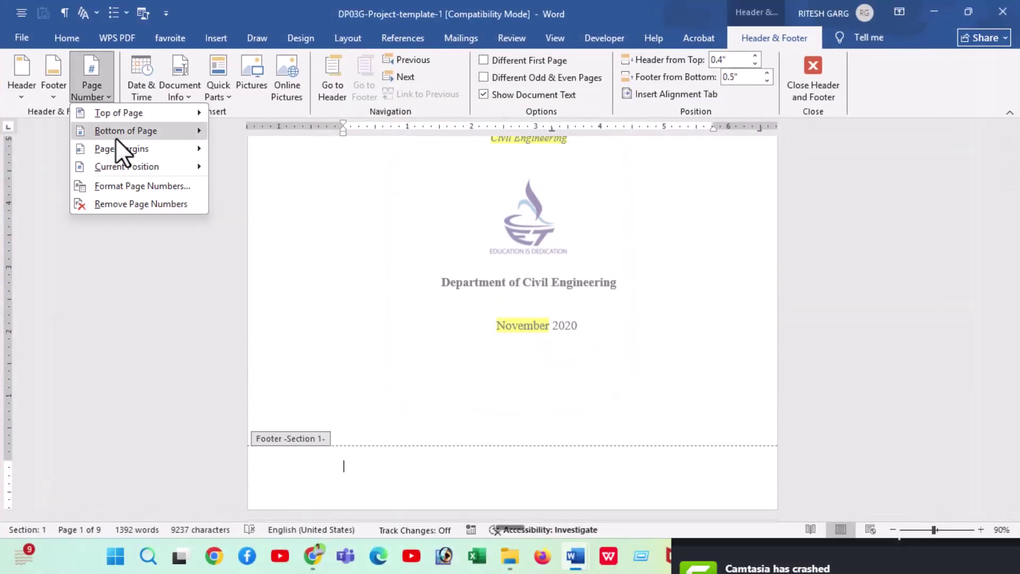
{"action": "scroll", "coordinate": [404, 292], "scroll_direction": "down", "scroll_amount": 5}
{"action": "scroll", "coordinate": [408, 289], "scroll_direction": "down", "scroll_amount": 5}
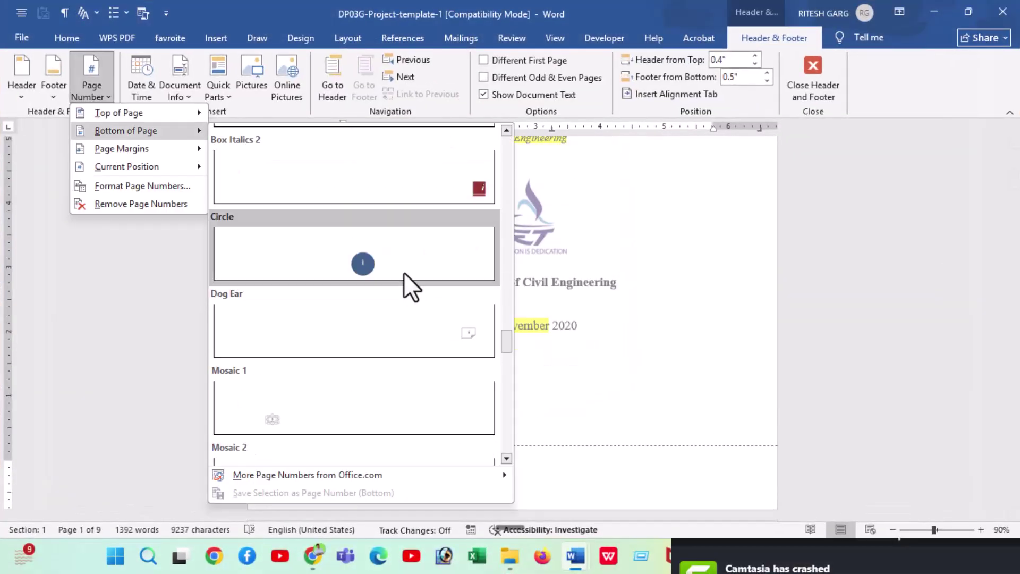
{"action": "left_click", "coordinate": [404, 270]}
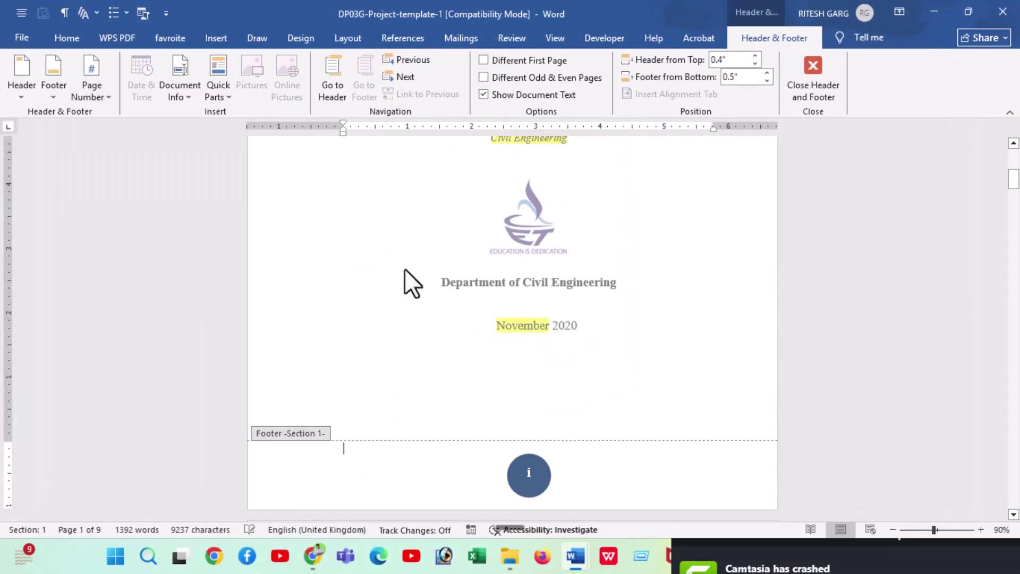
- Close the footer and scroll through the front-matter pages numbered i to iv
{"action": "double_click", "coordinate": [592, 379]}
{"action": "scroll", "coordinate": [599, 380], "scroll_direction": "down", "scroll_amount": 2, "text": "ctrl"}
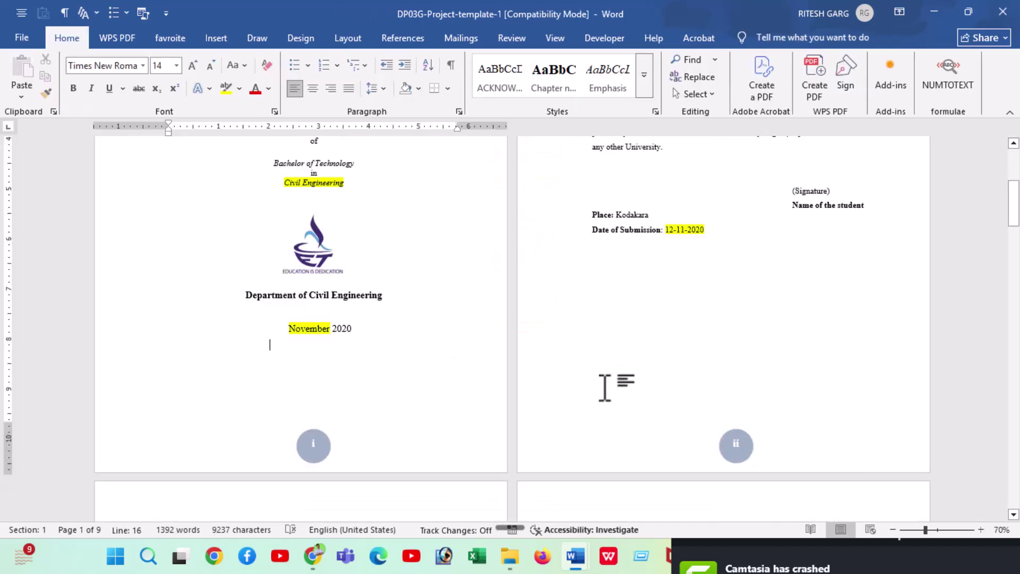
{"action": "scroll", "coordinate": [321, 335], "scroll_direction": "down", "scroll_amount": 3}
{"action": "scroll", "coordinate": [735, 369], "scroll_direction": "down", "scroll_amount": 3}
{"action": "scroll", "coordinate": [496, 467], "scroll_direction": "down", "scroll_amount": 10}
{"action": "scroll", "coordinate": [765, 234], "scroll_direction": "down", "scroll_amount": 3}
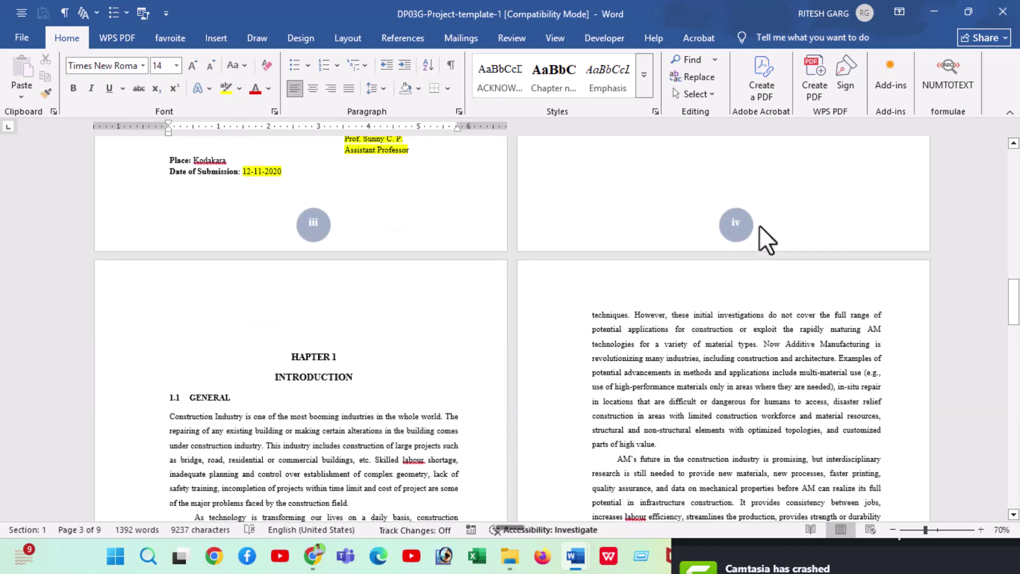
{"action": "scroll", "coordinate": [513, 316], "scroll_direction": "down", "scroll_amount": 4}
{"action": "scroll", "coordinate": [291, 417], "scroll_direction": "down", "scroll_amount": 5}
{"action": "scroll", "coordinate": [742, 376], "scroll_direction": "down", "scroll_amount": 5}
{"action": "scroll", "coordinate": [751, 383], "scroll_direction": "down", "scroll_amount": 5}
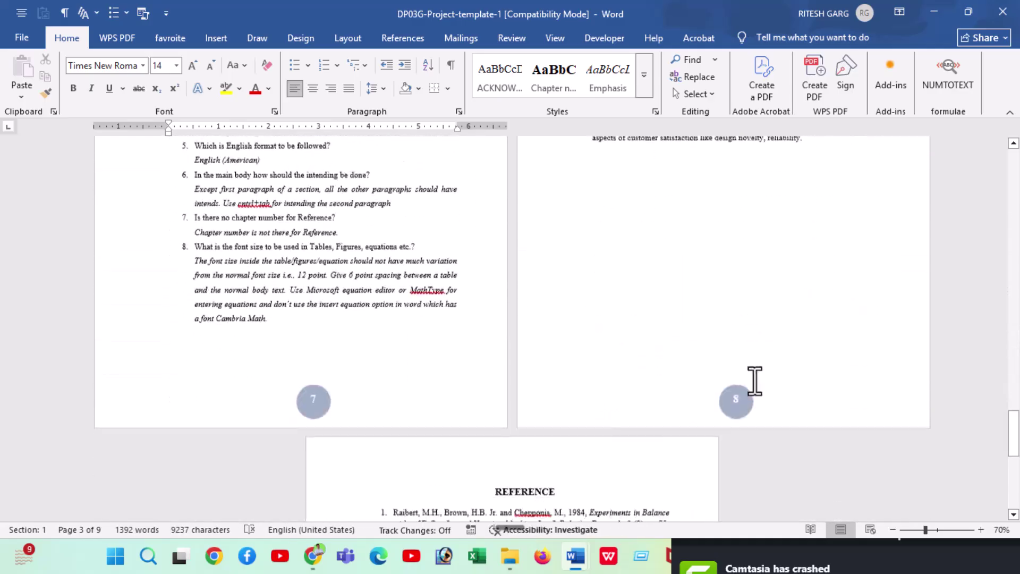
{"action": "scroll", "coordinate": [752, 390], "scroll_direction": "down", "scroll_amount": 5}
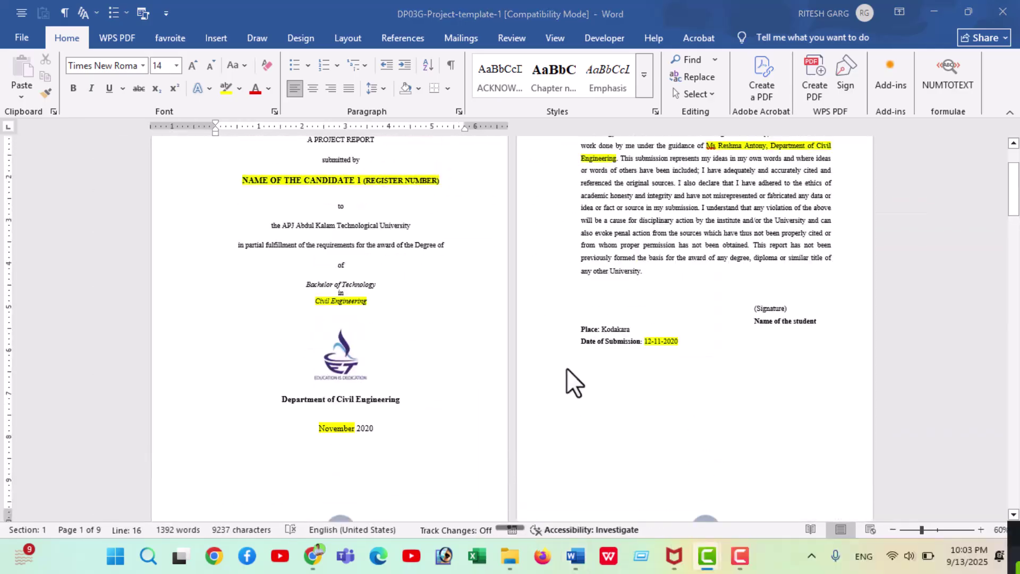
{"action": "scroll", "coordinate": [578, 364], "scroll_direction": "up", "scroll_amount": 1}
{"action": "scroll", "coordinate": [582, 358], "scroll_direction": "down", "scroll_amount": 6}
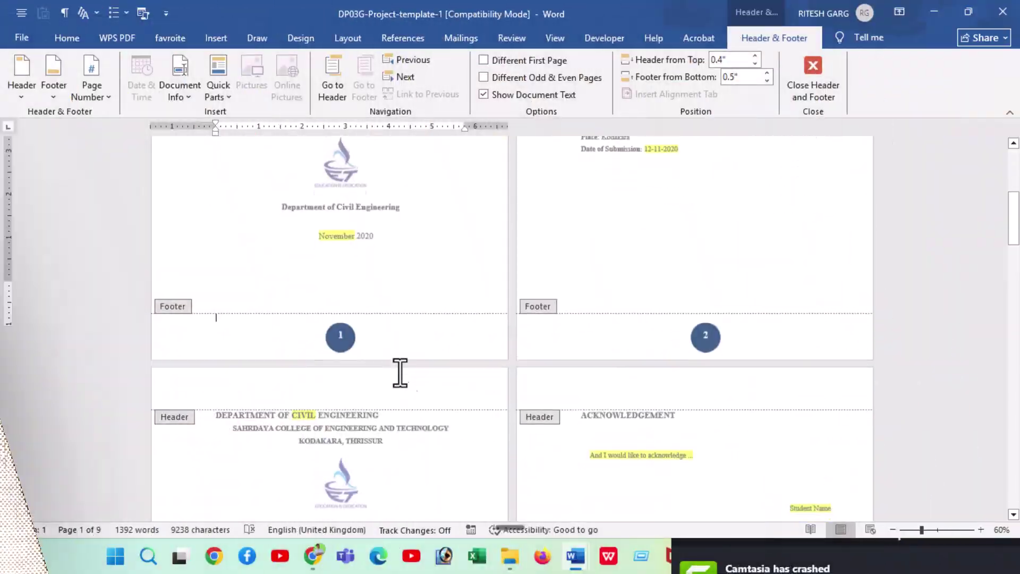
{"action": "scroll", "coordinate": [402, 370], "scroll_direction": "down", "scroll_amount": 5}
{"action": "scroll", "coordinate": [406, 369], "scroll_direction": "down", "scroll_amount": 5}
{"action": "scroll", "coordinate": [409, 368], "scroll_direction": "down", "scroll_amount": 5}
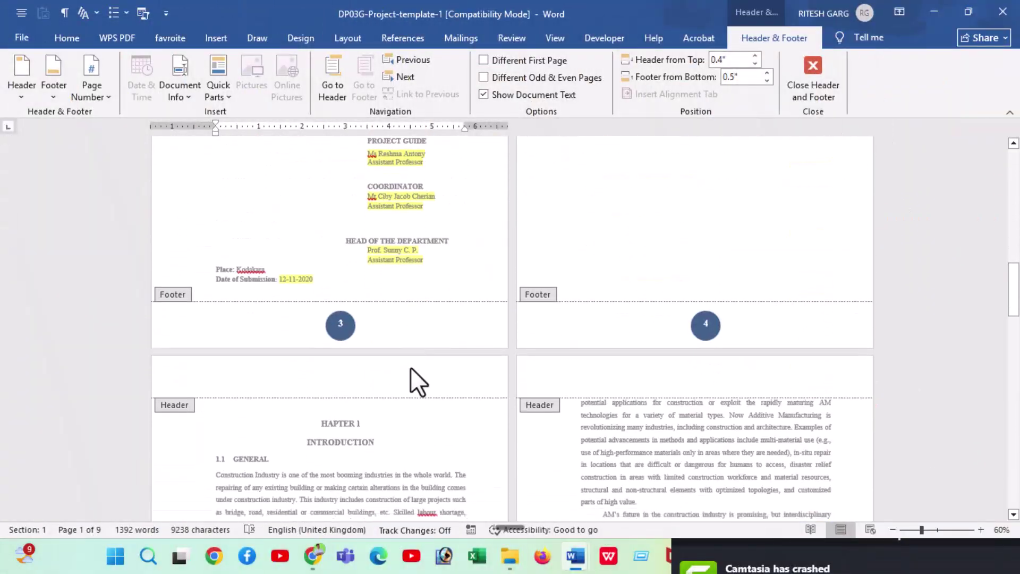
{"action": "scroll", "coordinate": [410, 368], "scroll_direction": "down", "scroll_amount": 3}
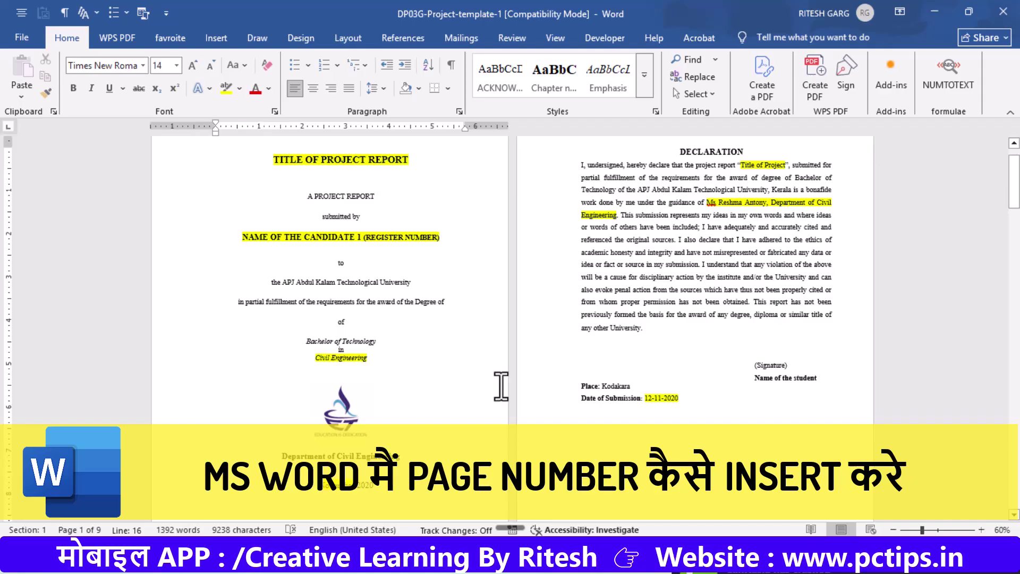
- Enter footer editing at the bottom of page 1, the title page
{"action": "scroll", "coordinate": [501, 386], "scroll_direction": "down", "scroll_amount": 2}
{"action": "scroll", "coordinate": [501, 383], "scroll_direction": "down", "scroll_amount": 3}
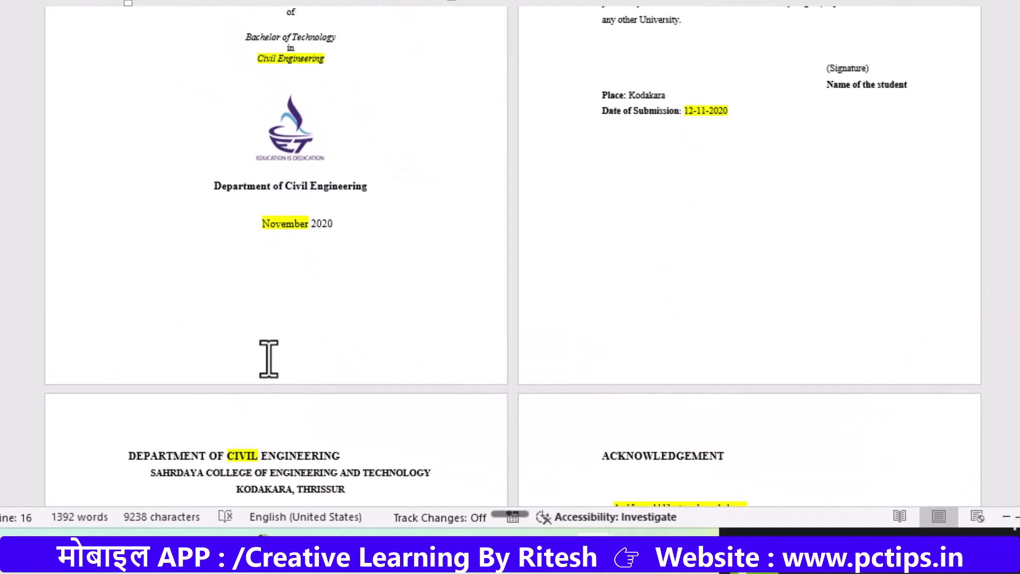
{"action": "double_click", "coordinate": [324, 408]}
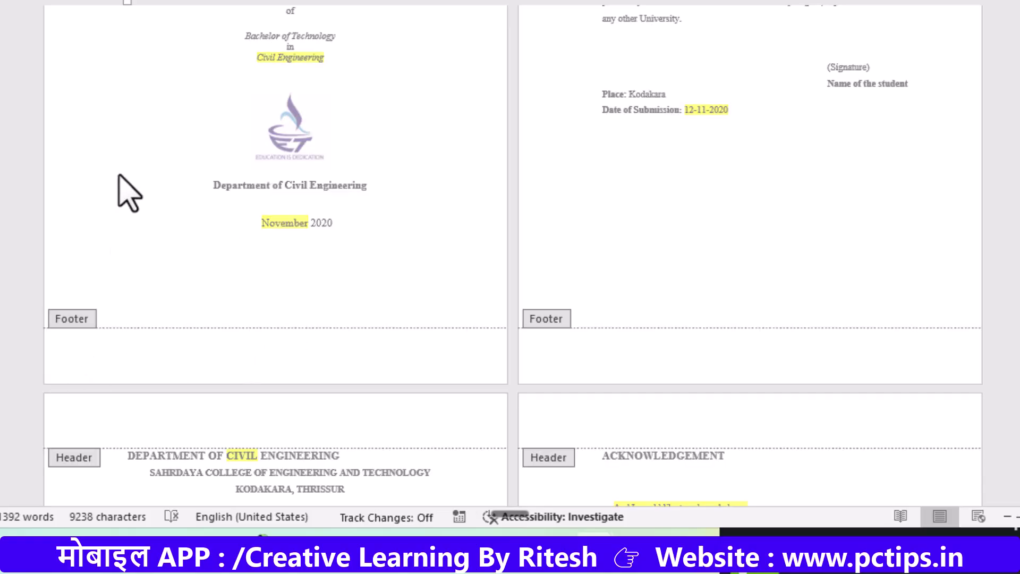
{"action": "scroll", "coordinate": [119, 175], "scroll_direction": "up", "scroll_amount": 4}
{"action": "scroll", "coordinate": [159, 246], "scroll_direction": "up", "scroll_amount": 3}
{"action": "scroll", "coordinate": [171, 234], "scroll_direction": "down", "scroll_amount": 5}
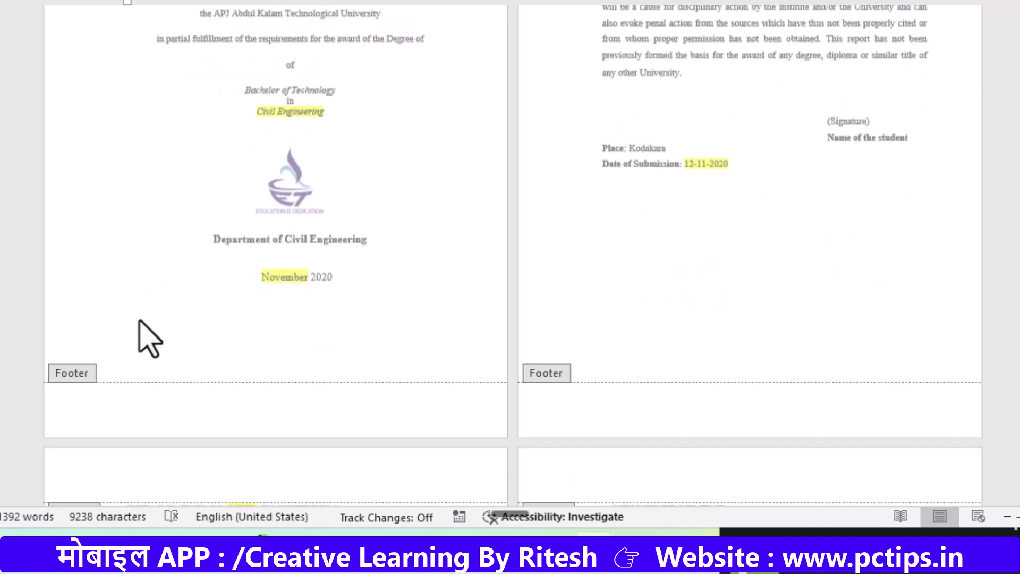
{"action": "scroll", "coordinate": [122, 356], "scroll_direction": "down", "scroll_amount": 1}
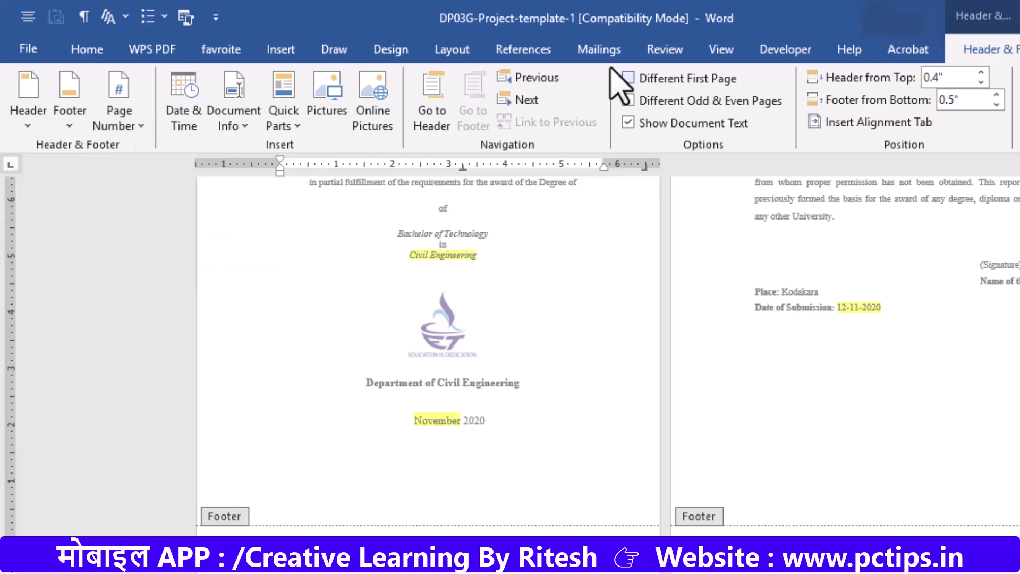
- Insert Page Number > Bottom of Page > Circle, numbering the first pages 1 and 2
{"action": "left_click", "coordinate": [141, 129]}
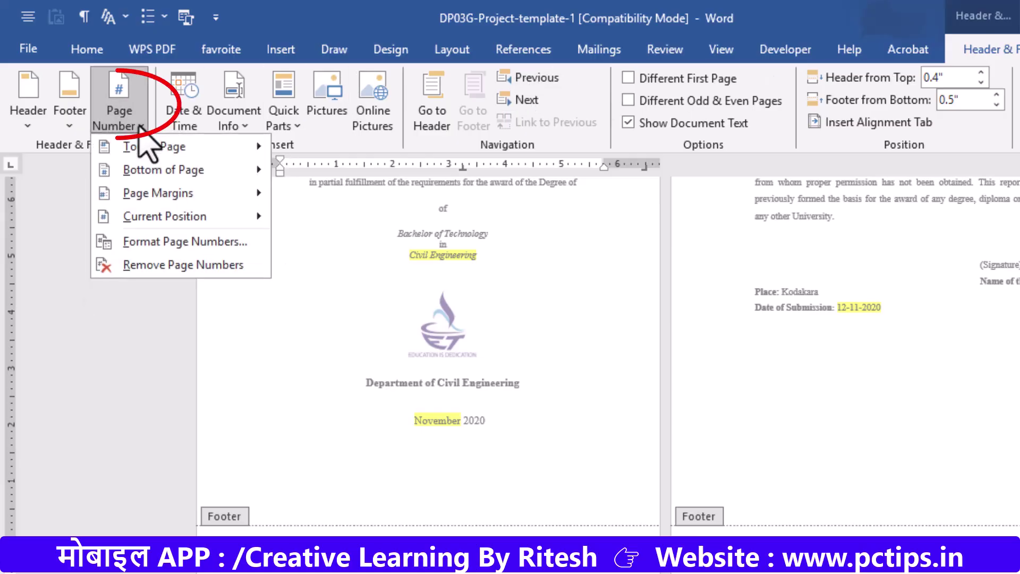
{"action": "mouse_move", "coordinate": [163, 170]}
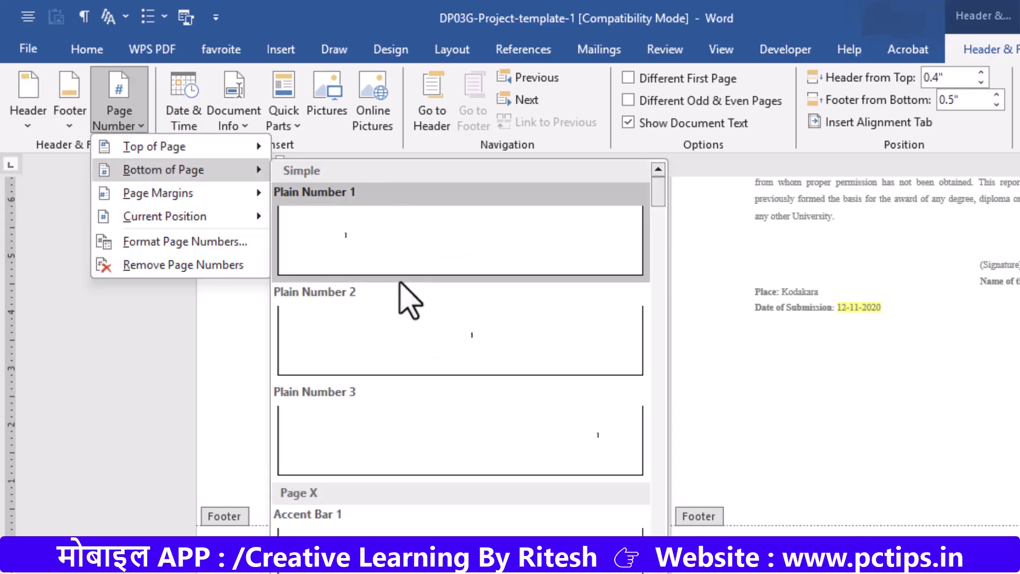
{"action": "scroll", "coordinate": [406, 296], "scroll_direction": "down", "scroll_amount": 5}
{"action": "scroll", "coordinate": [463, 372], "scroll_direction": "down", "scroll_amount": 5}
{"action": "scroll", "coordinate": [474, 353], "scroll_direction": "down", "scroll_amount": 5}
{"action": "scroll", "coordinate": [470, 345], "scroll_direction": "down", "scroll_amount": 5}
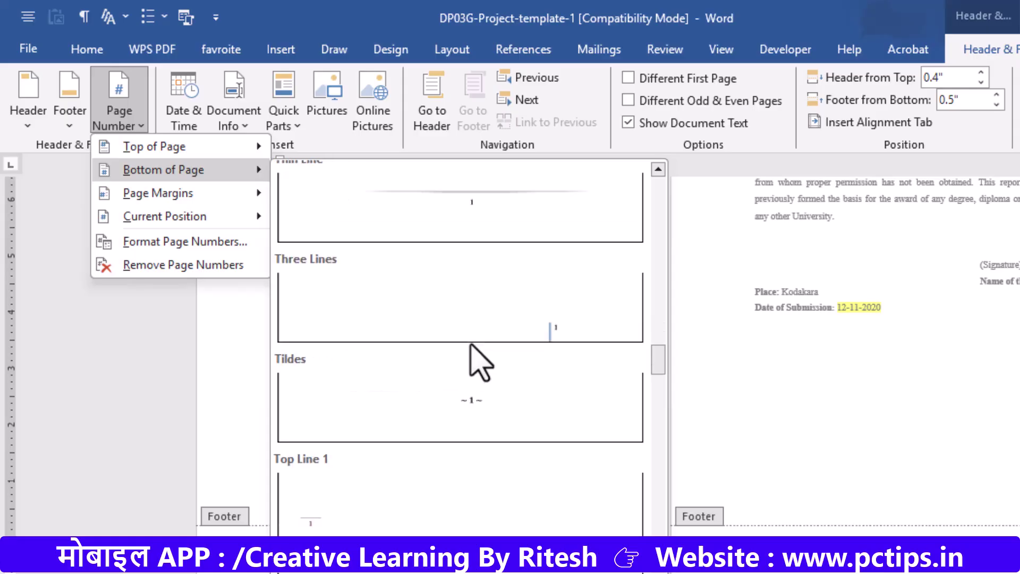
{"action": "scroll", "coordinate": [470, 356], "scroll_direction": "down", "scroll_amount": 5}
{"action": "scroll", "coordinate": [470, 356], "scroll_direction": "down", "scroll_amount": 5}
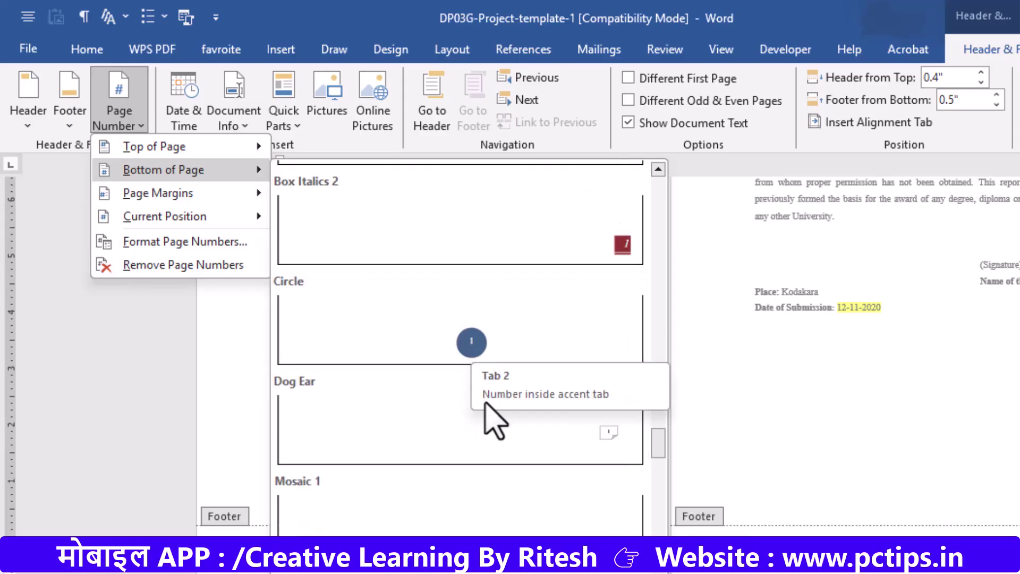
{"action": "left_click", "coordinate": [443, 335]}
- Scroll through the body pages to check the circle page numbers 3 to 6
{"action": "scroll", "coordinate": [401, 371], "scroll_direction": "down", "scroll_amount": 3}
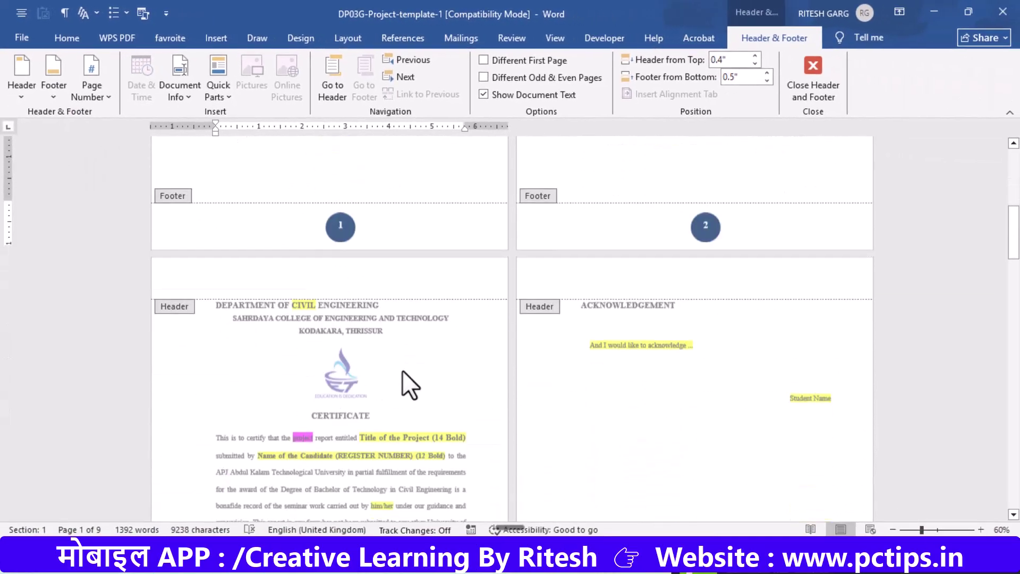
{"action": "scroll", "coordinate": [404, 369], "scroll_direction": "down", "scroll_amount": 5}
{"action": "scroll", "coordinate": [407, 369], "scroll_direction": "down", "scroll_amount": 2}
{"action": "scroll", "coordinate": [410, 366], "scroll_direction": "down", "scroll_amount": 5}
{"action": "scroll", "coordinate": [412, 365], "scroll_direction": "down", "scroll_amount": 4}
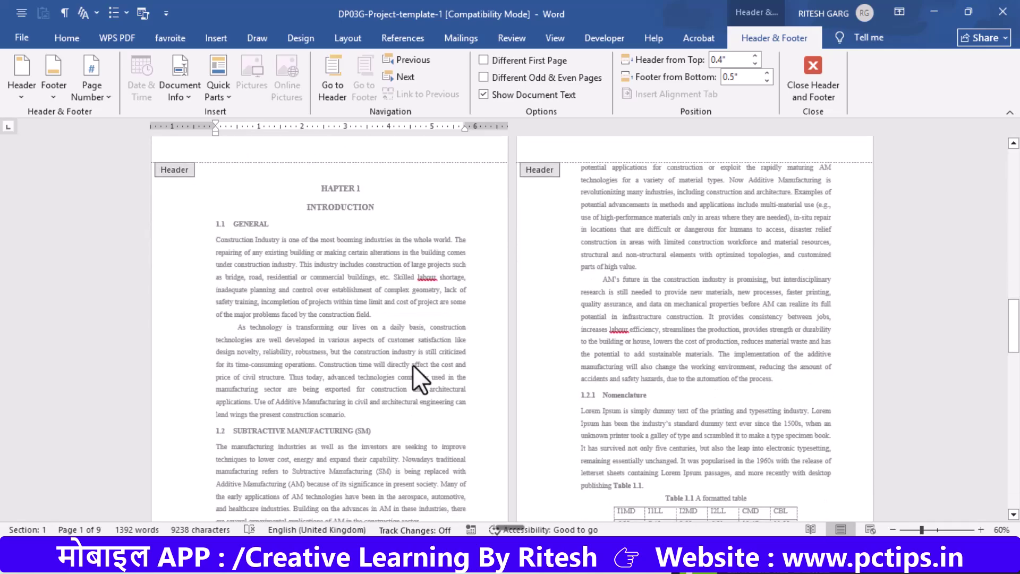
{"action": "scroll", "coordinate": [413, 365], "scroll_direction": "down", "scroll_amount": 5}
{"action": "scroll", "coordinate": [412, 364], "scroll_direction": "down", "scroll_amount": 4}
{"action": "scroll", "coordinate": [413, 360], "scroll_direction": "down", "scroll_amount": 1}
{"action": "scroll", "coordinate": [420, 363], "scroll_direction": "down", "scroll_amount": 3}
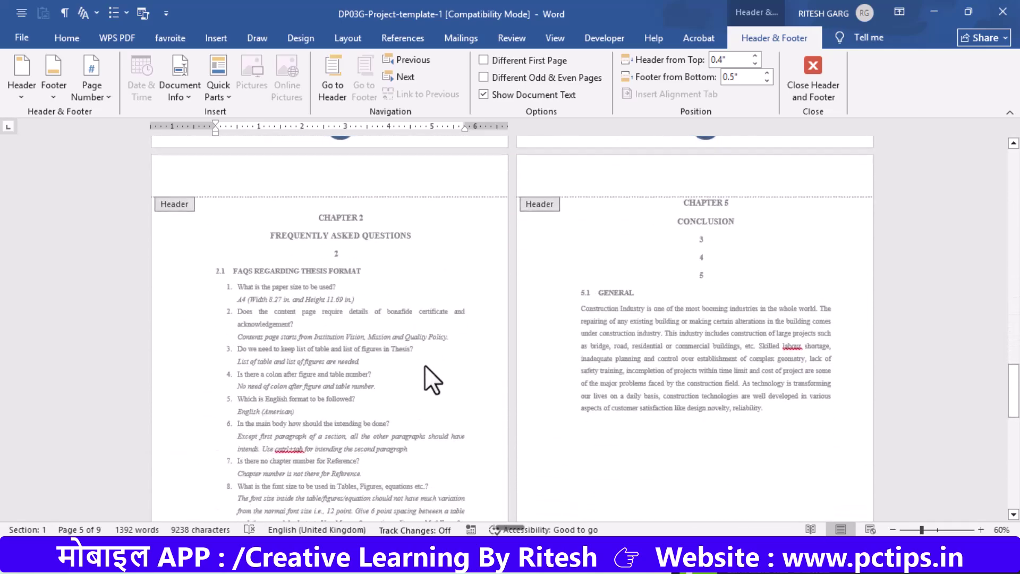
{"action": "scroll", "coordinate": [425, 365], "scroll_direction": "up", "scroll_amount": 3}
{"action": "scroll", "coordinate": [426, 366], "scroll_direction": "up", "scroll_amount": 3}
{"action": "scroll", "coordinate": [428, 365], "scroll_direction": "up", "scroll_amount": 3}
{"action": "scroll", "coordinate": [428, 365], "scroll_direction": "up", "scroll_amount": 3}
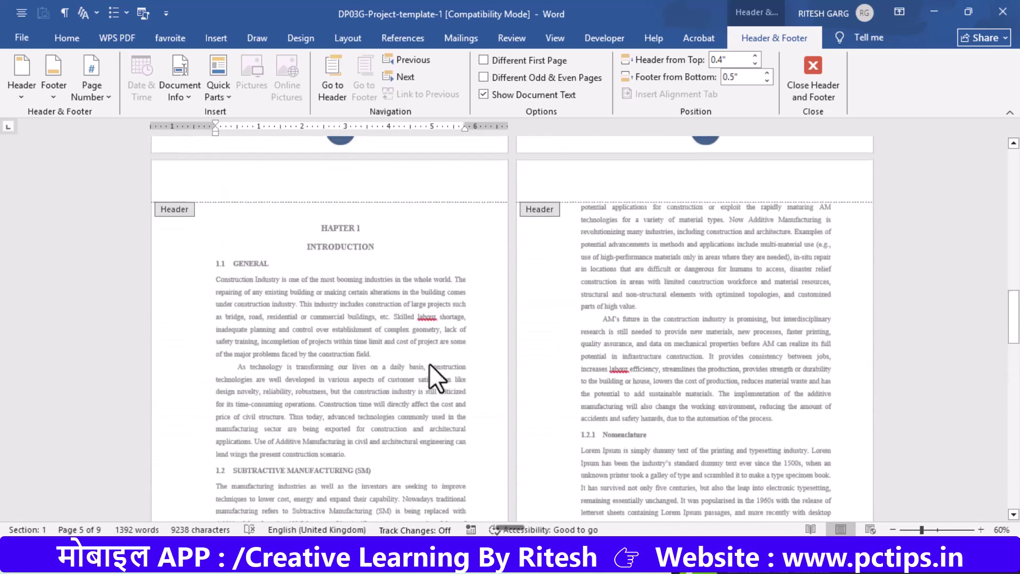
{"action": "scroll", "coordinate": [429, 363], "scroll_direction": "up", "scroll_amount": 4}
{"action": "scroll", "coordinate": [429, 365], "scroll_direction": "up", "scroll_amount": 1}
{"action": "scroll", "coordinate": [431, 365], "scroll_direction": "down", "scroll_amount": 3}
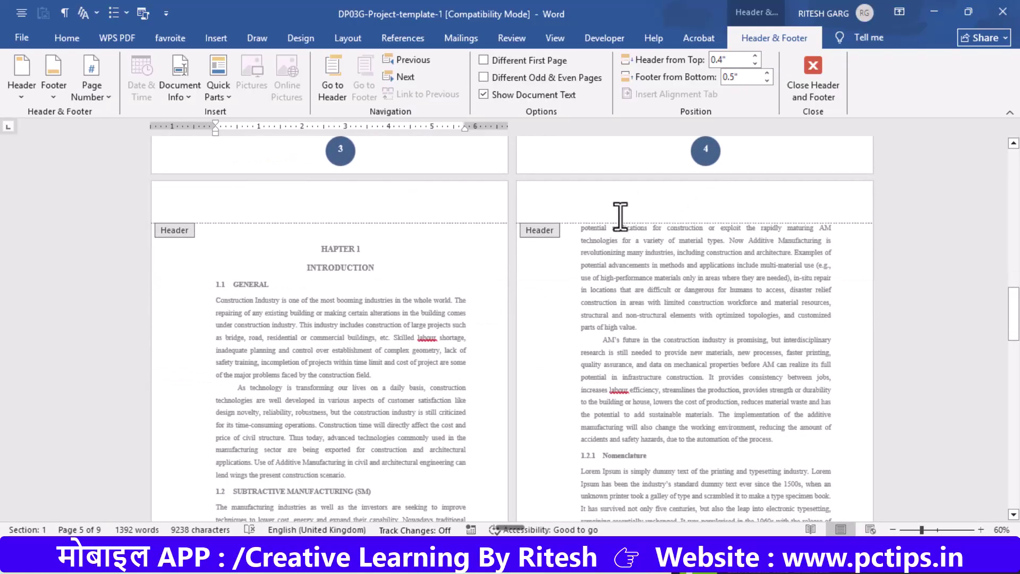
{"action": "scroll", "coordinate": [356, 289], "scroll_direction": "down", "scroll_amount": 3}
{"action": "scroll", "coordinate": [366, 292], "scroll_direction": "down", "scroll_amount": 3}
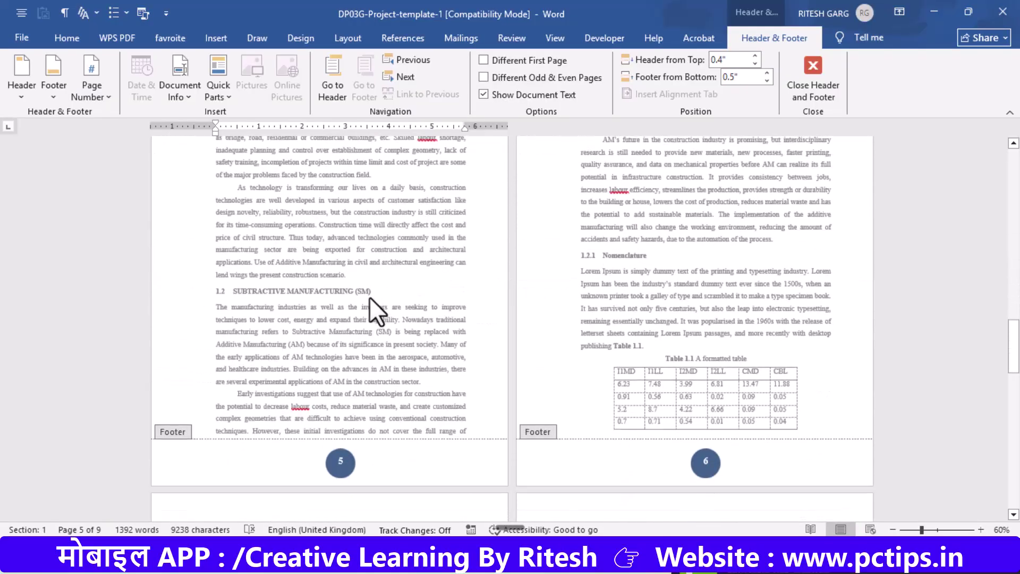
{"action": "scroll", "coordinate": [371, 313], "scroll_direction": "down", "scroll_amount": 1}
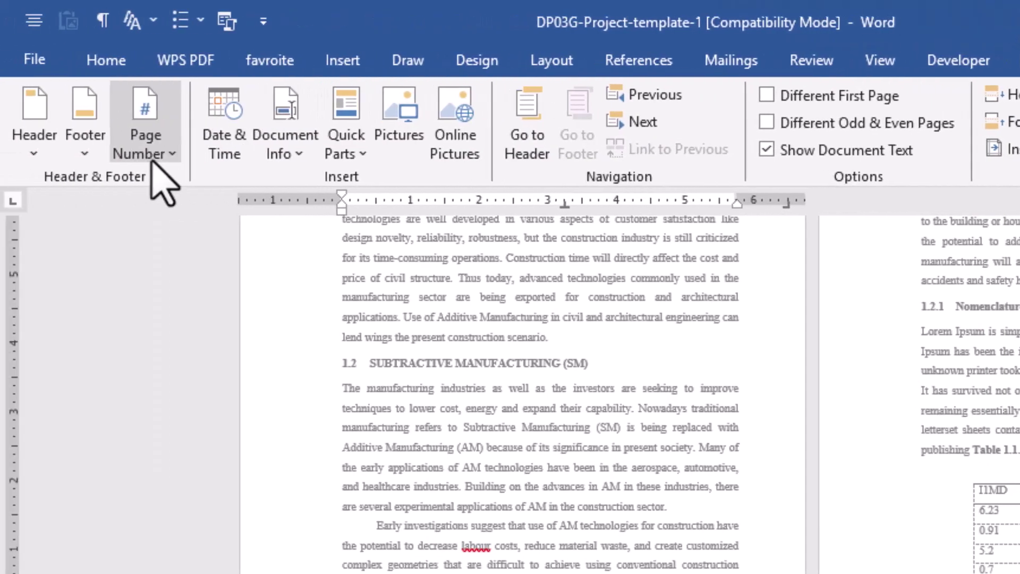
- Remove all existing page numbers and close footer editing
{"action": "left_click", "coordinate": [149, 152]}
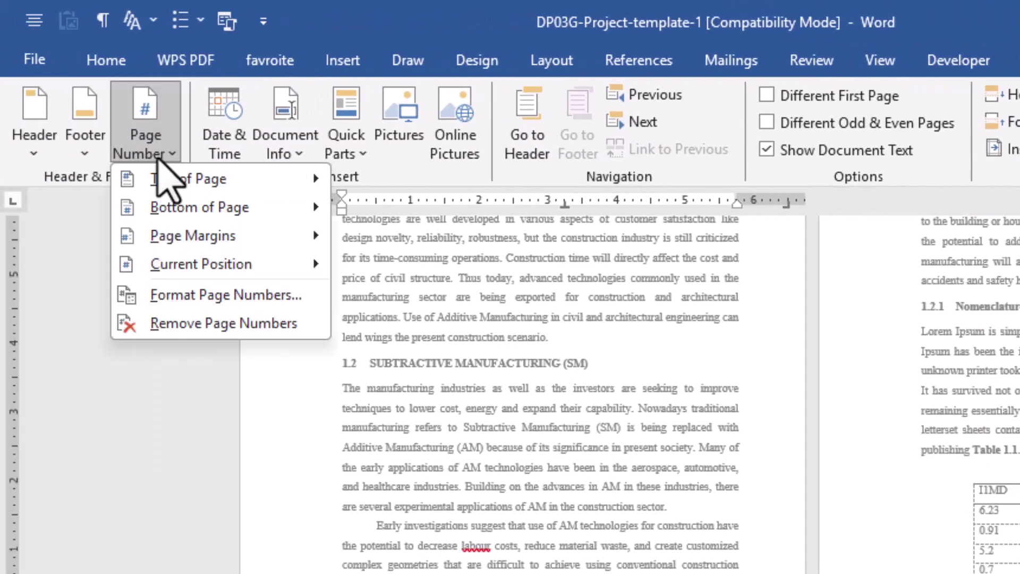
{"action": "left_click", "coordinate": [210, 323]}
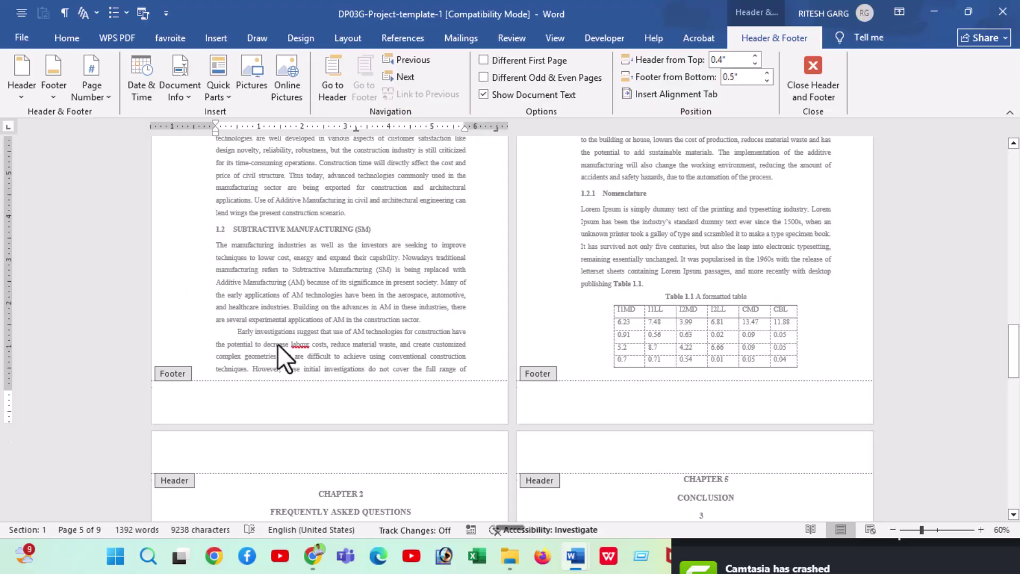
{"action": "scroll", "coordinate": [285, 357], "scroll_direction": "up", "scroll_amount": 2}
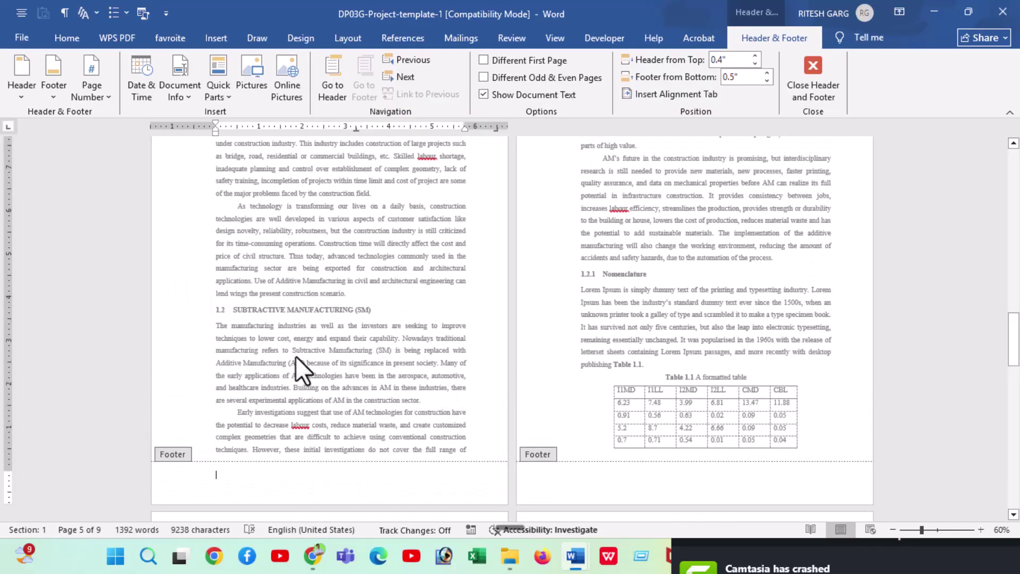
{"action": "scroll", "coordinate": [296, 365], "scroll_direction": "up", "scroll_amount": 1}
{"action": "scroll", "coordinate": [299, 366], "scroll_direction": "up", "scroll_amount": 1}
{"action": "scroll", "coordinate": [304, 372], "scroll_direction": "up", "scroll_amount": 1}
{"action": "double_click", "coordinate": [304, 365]}
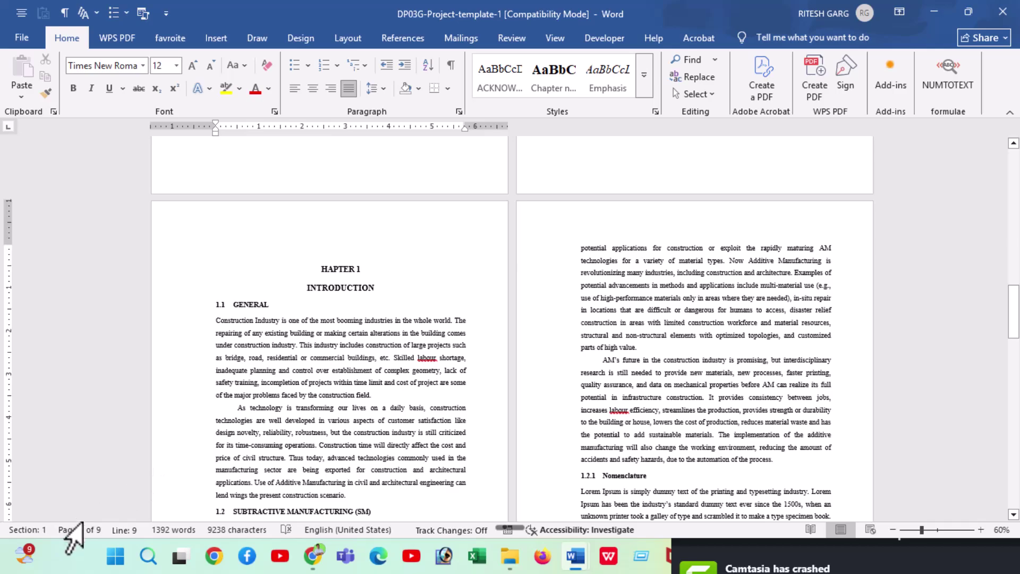
- Place the cursor at the end of the Student Name line on the Acknowledgement page
{"action": "scroll", "coordinate": [356, 425], "scroll_direction": "down", "scroll_amount": 3}
{"action": "scroll", "coordinate": [360, 447], "scroll_direction": "down", "scroll_amount": 2}
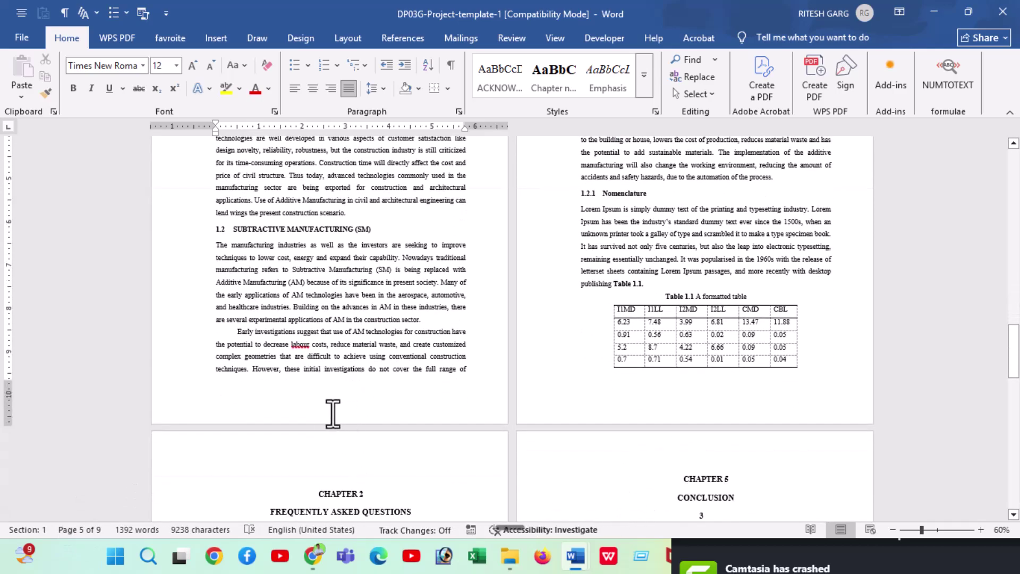
{"action": "scroll", "coordinate": [381, 372], "scroll_direction": "up", "scroll_amount": 3}
{"action": "scroll", "coordinate": [345, 340], "scroll_direction": "up", "scroll_amount": 3}
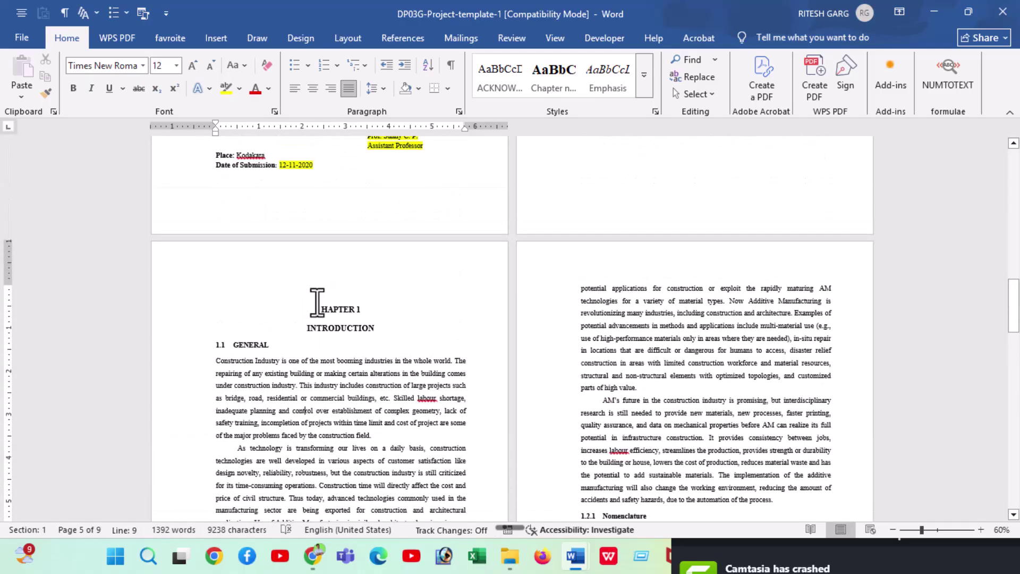
{"action": "left_click", "coordinate": [320, 309]}
{"action": "scroll", "coordinate": [604, 341], "scroll_direction": "up", "scroll_amount": 3}
{"action": "scroll", "coordinate": [679, 342], "scroll_direction": "up", "scroll_amount": 2}
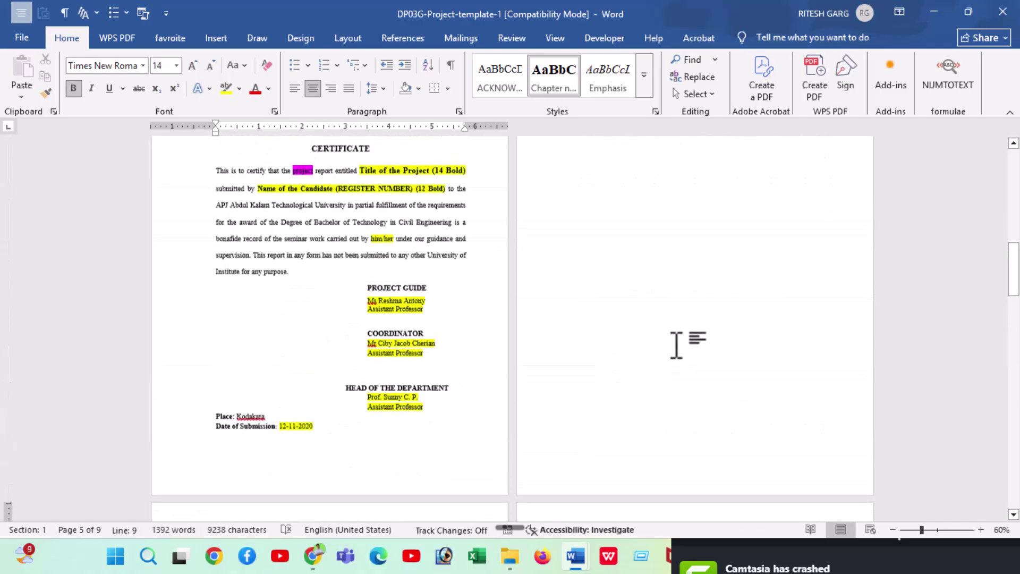
{"action": "scroll", "coordinate": [702, 324], "scroll_direction": "up", "scroll_amount": 3}
{"action": "scroll", "coordinate": [702, 324], "scroll_direction": "up", "scroll_amount": 1}
{"action": "left_click", "coordinate": [851, 295]}
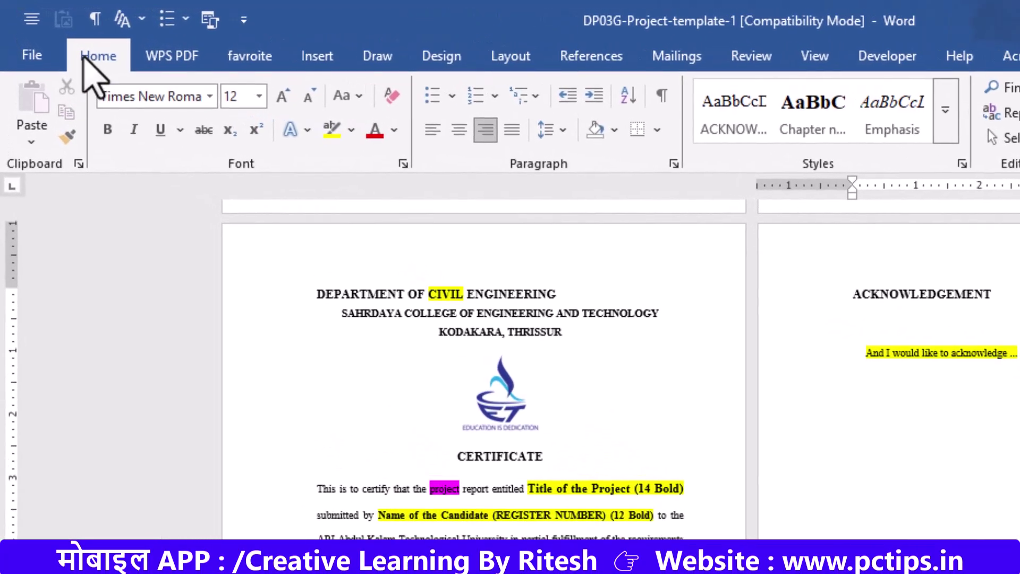
- Turn on Show/Hide ¶ to reveal the page break after Student Name
{"action": "left_click", "coordinate": [660, 99]}
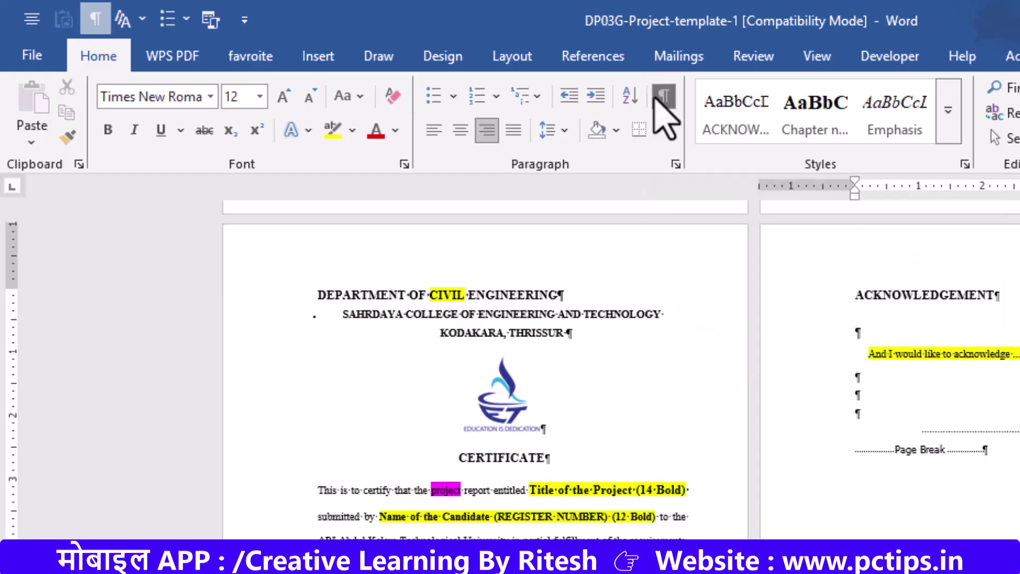
{"action": "scroll", "coordinate": [579, 355], "scroll_direction": "down", "scroll_amount": 2}
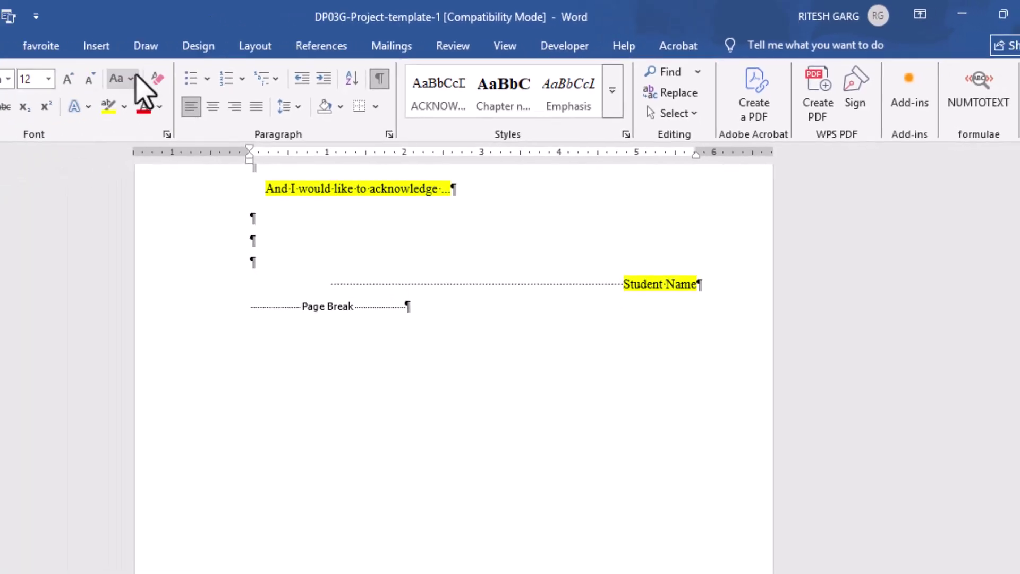
- Insert a Layout > Breaks > Next Page section break after the acknowledgement
{"action": "left_click", "coordinate": [349, 39]}
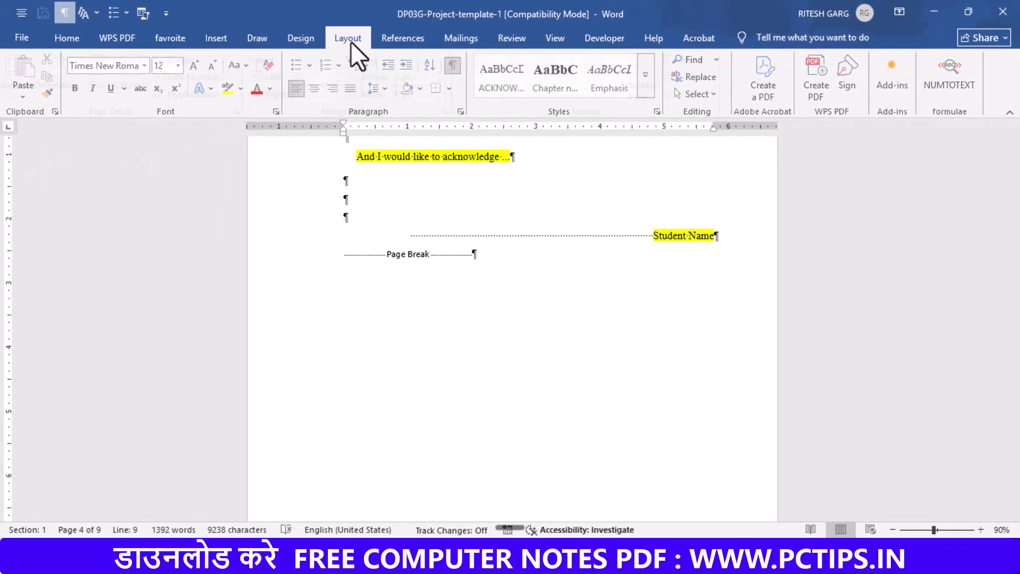
{"action": "left_click", "coordinate": [213, 58]}
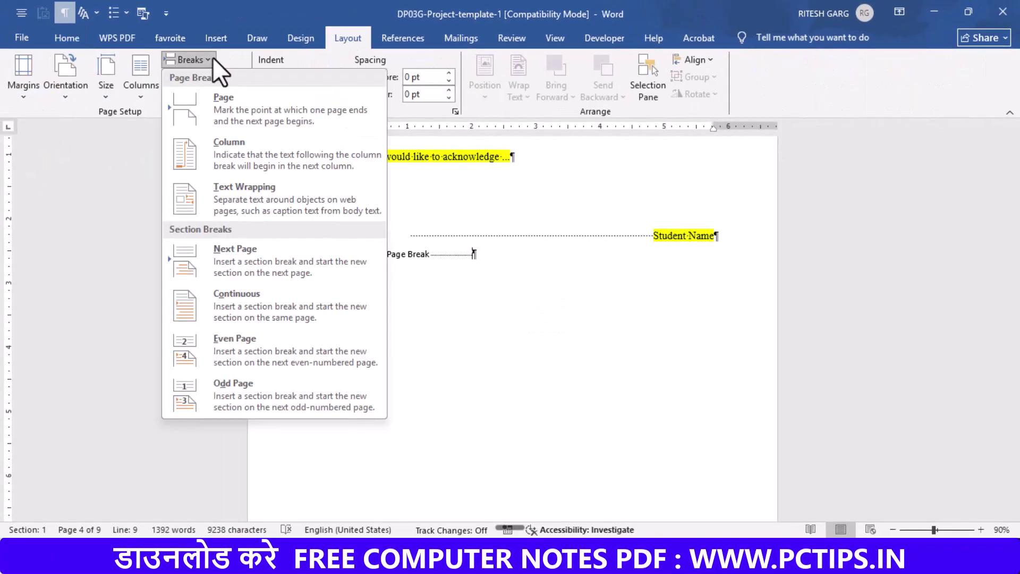
{"action": "left_click", "coordinate": [233, 266]}
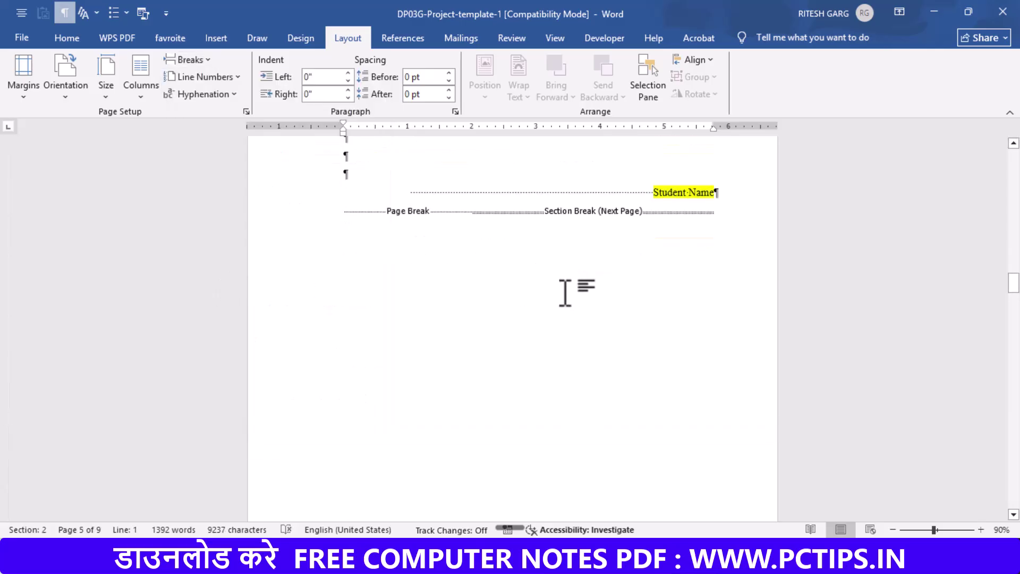
{"action": "scroll", "coordinate": [614, 325], "scroll_direction": "down", "scroll_amount": 1}
{"action": "scroll", "coordinate": [610, 332], "scroll_direction": "down", "scroll_amount": 3}
{"action": "scroll", "coordinate": [621, 340], "scroll_direction": "down", "scroll_amount": 5}
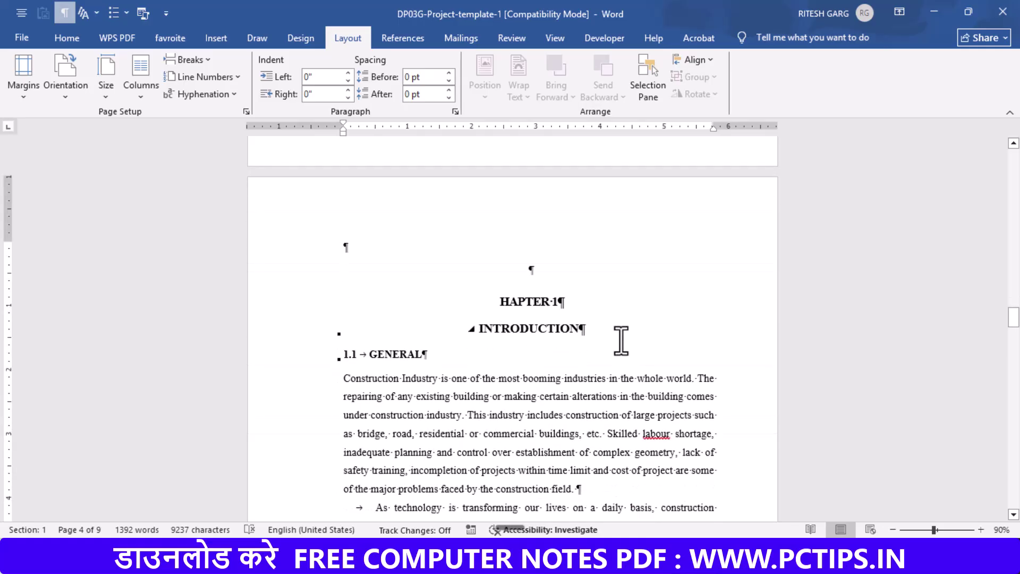
- Confirm in the status bar that Chapter 1 is Section 2 and the acknowledgement Section 1
{"action": "scroll", "coordinate": [504, 287], "scroll_direction": "down", "scroll_amount": 3}
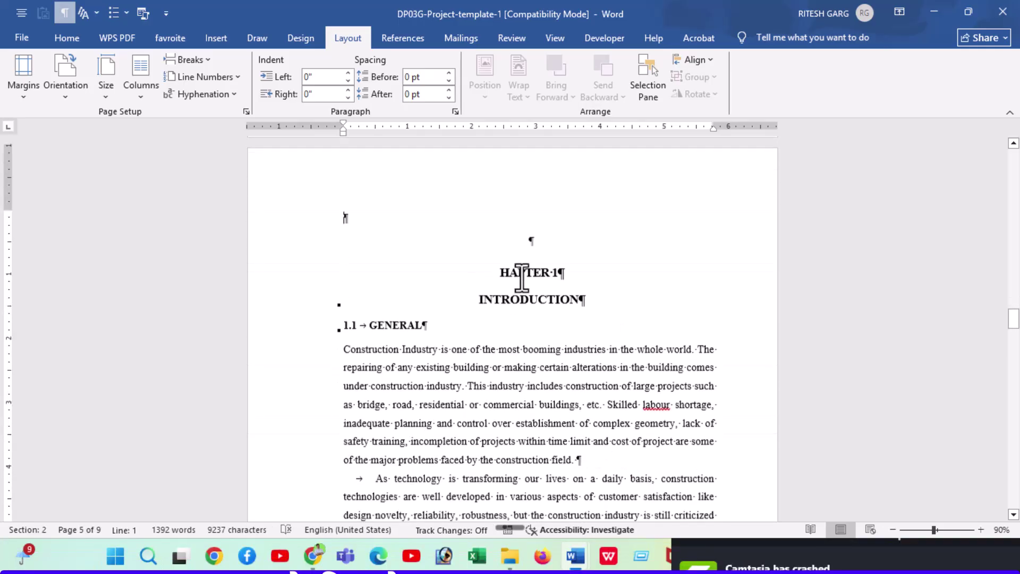
{"action": "scroll", "coordinate": [524, 285], "scroll_direction": "up", "scroll_amount": 3}
{"action": "scroll", "coordinate": [535, 282], "scroll_direction": "up", "scroll_amount": 10}
{"action": "scroll", "coordinate": [562, 273], "scroll_direction": "up", "scroll_amount": 10}
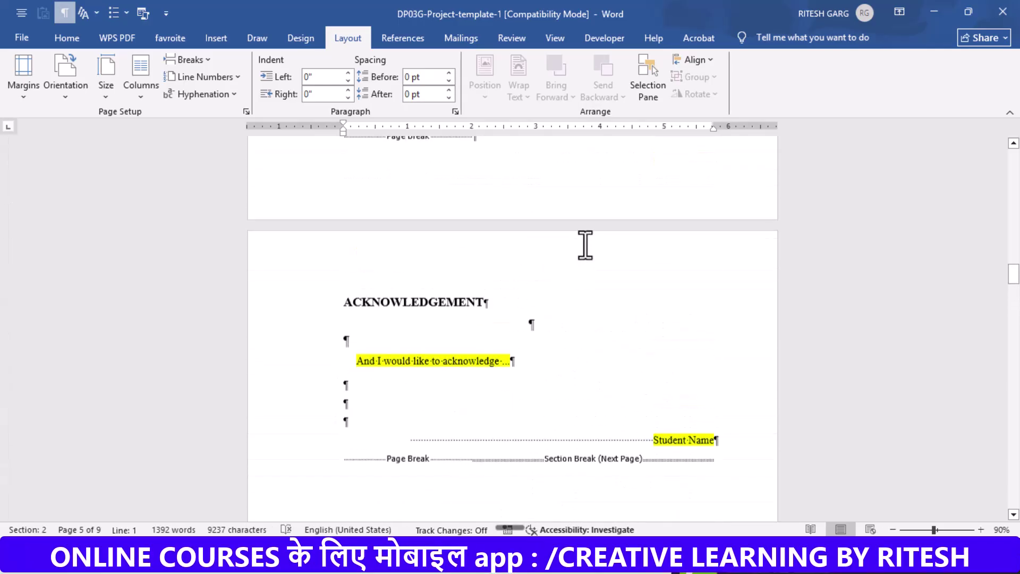
{"action": "scroll", "coordinate": [569, 298], "scroll_direction": "down", "scroll_amount": 10}
{"action": "scroll", "coordinate": [564, 325], "scroll_direction": "down", "scroll_amount": 9}
{"action": "scroll", "coordinate": [558, 341], "scroll_direction": "down", "scroll_amount": 1}
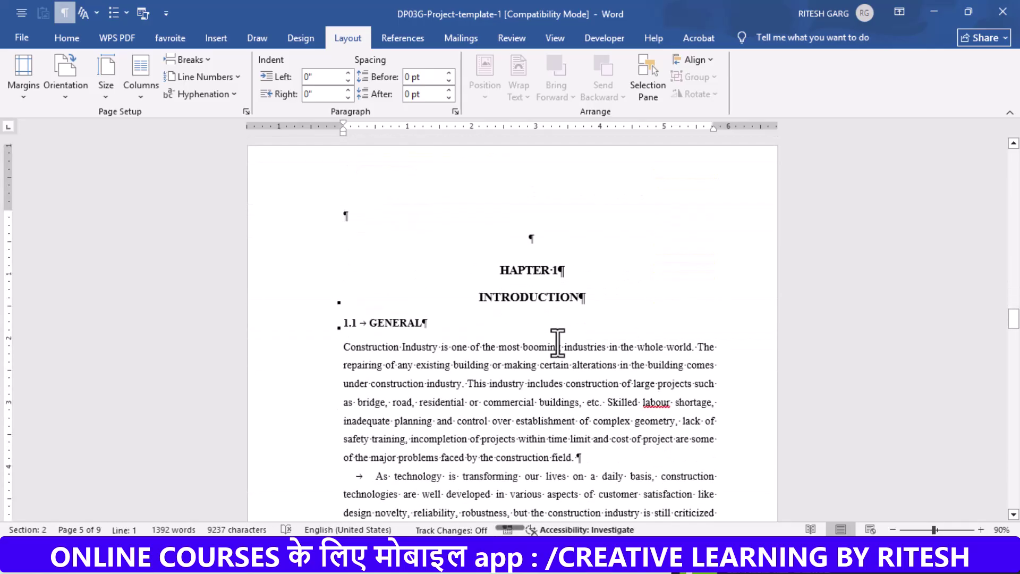
{"action": "scroll", "coordinate": [563, 342], "scroll_direction": "up", "scroll_amount": 3}
{"action": "scroll", "coordinate": [569, 343], "scroll_direction": "up", "scroll_amount": 5}
{"action": "scroll", "coordinate": [570, 319], "scroll_direction": "up", "scroll_amount": 5}
{"action": "scroll", "coordinate": [563, 298], "scroll_direction": "up", "scroll_amount": 1}
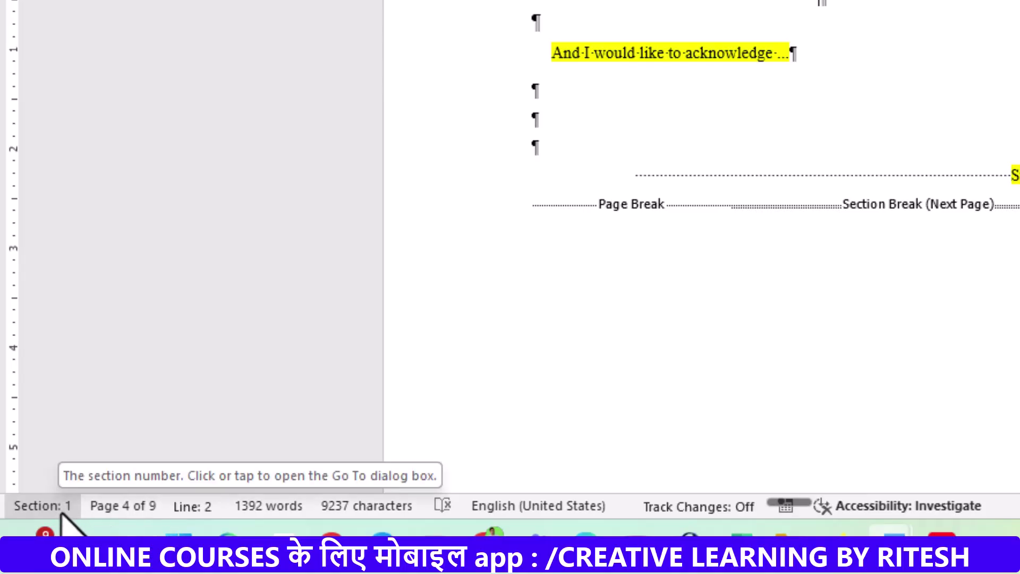
{"action": "scroll", "coordinate": [851, 335], "scroll_direction": "down", "scroll_amount": 5}
{"action": "scroll", "coordinate": [857, 322], "scroll_direction": "down", "scroll_amount": 3}
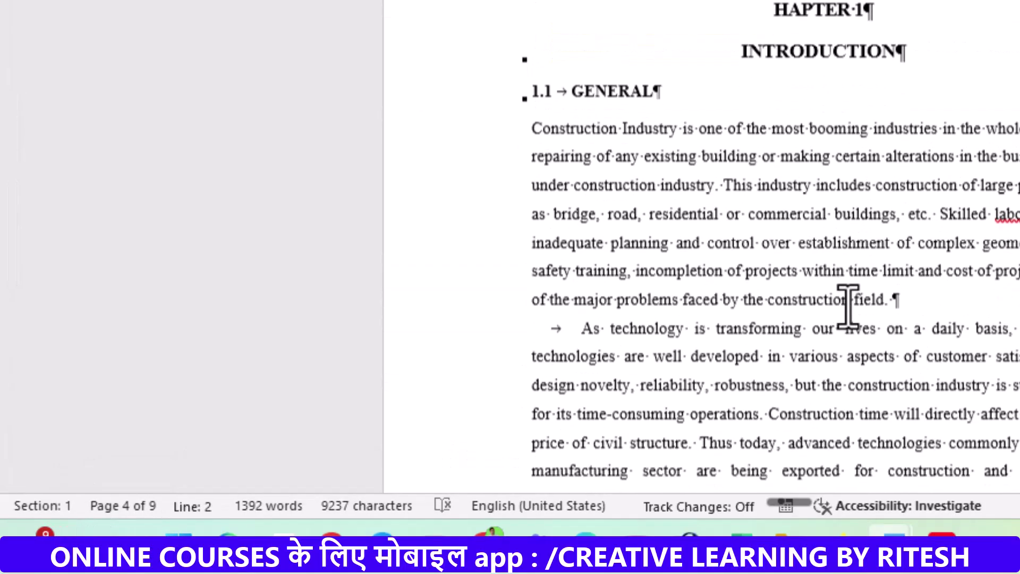
{"action": "left_click", "coordinate": [842, 296]}
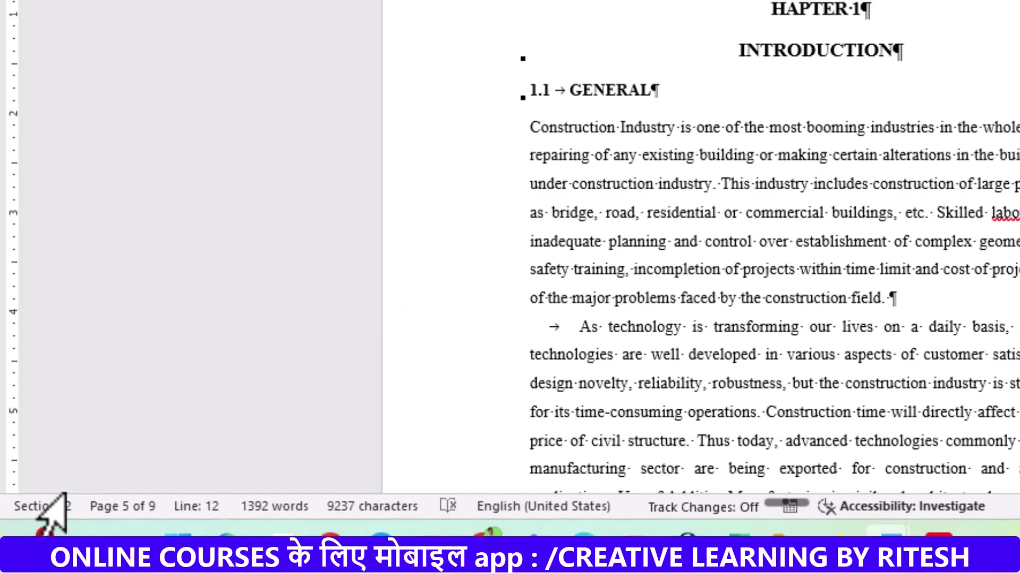
{"action": "scroll", "coordinate": [359, 422], "scroll_direction": "up", "scroll_amount": 1}
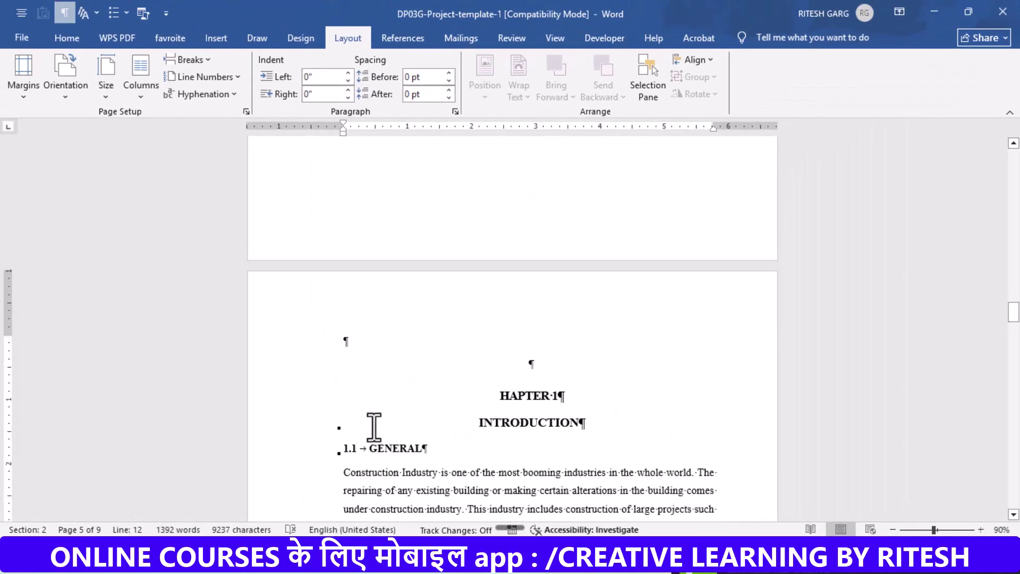
{"action": "scroll", "coordinate": [376, 428], "scroll_direction": "up", "scroll_amount": 3}
{"action": "scroll", "coordinate": [378, 428], "scroll_direction": "up", "scroll_amount": 3}
{"action": "scroll", "coordinate": [383, 431], "scroll_direction": "up", "scroll_amount": 3}
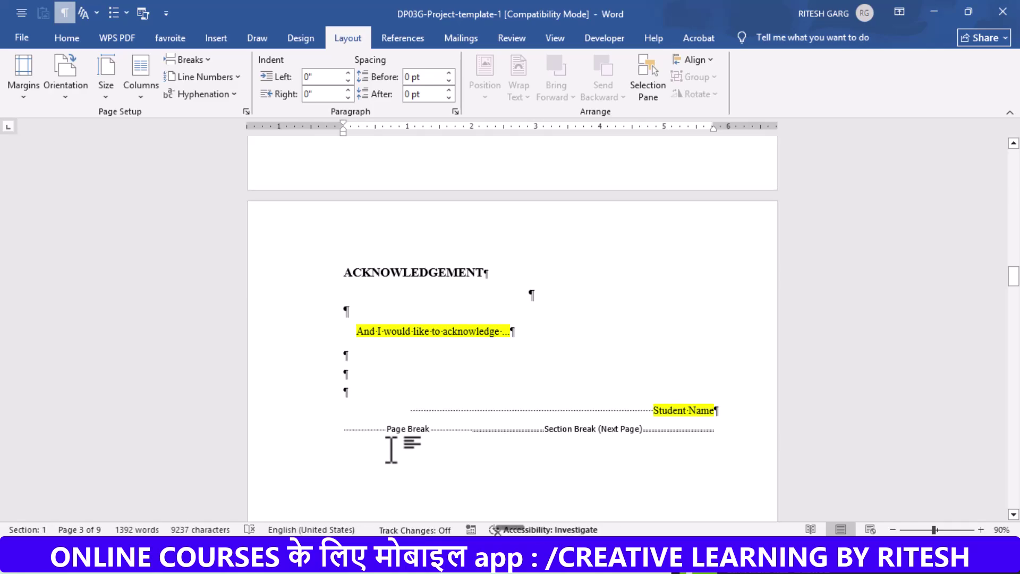
- Hide formatting marks from the Home tab and scroll down to the Chapter 1 page footers
{"action": "left_click", "coordinate": [62, 38]}
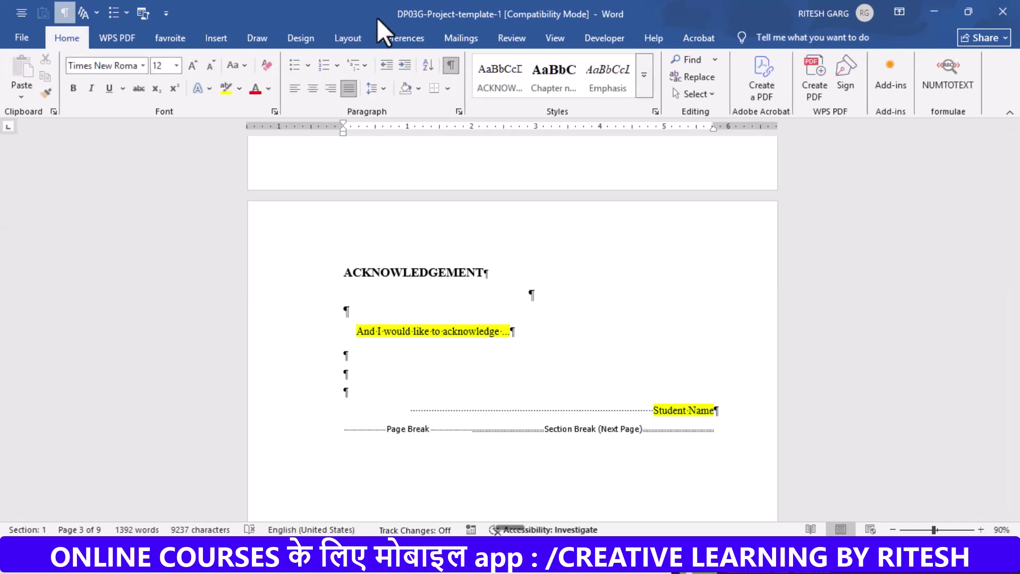
{"action": "left_click", "coordinate": [452, 65]}
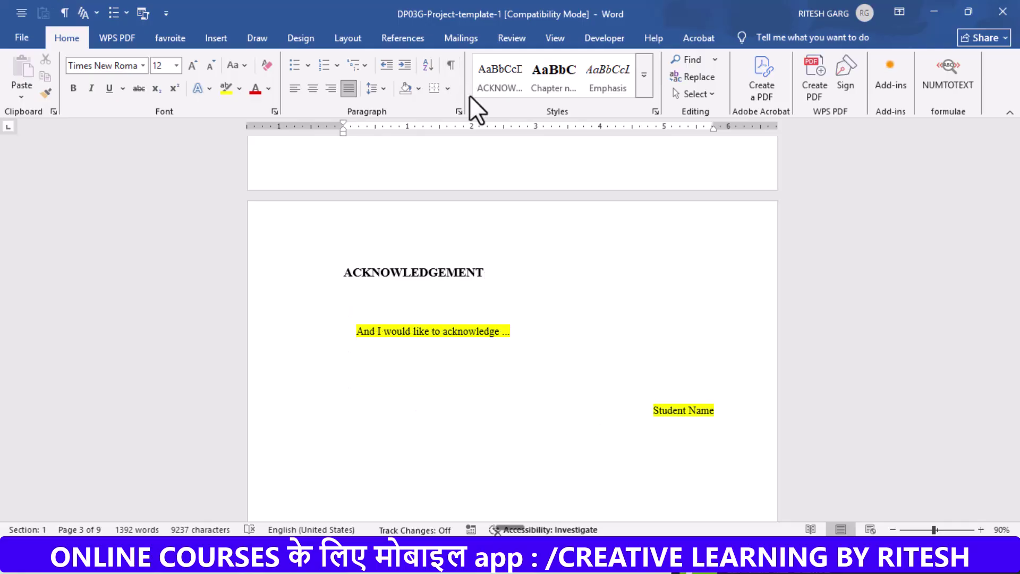
{"action": "scroll", "coordinate": [456, 257], "scroll_direction": "down", "scroll_amount": 2}
{"action": "scroll", "coordinate": [467, 266], "scroll_direction": "down", "scroll_amount": 5}
{"action": "scroll", "coordinate": [468, 265], "scroll_direction": "down", "scroll_amount": 5}
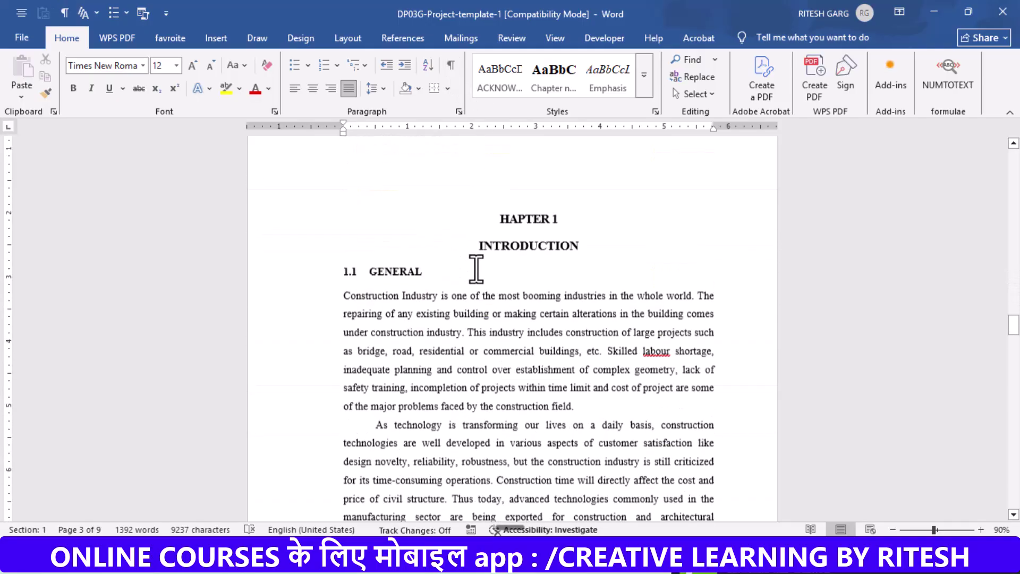
{"action": "scroll", "coordinate": [476, 267], "scroll_direction": "down", "scroll_amount": 4}
{"action": "scroll", "coordinate": [506, 258], "scroll_direction": "down", "scroll_amount": 3}
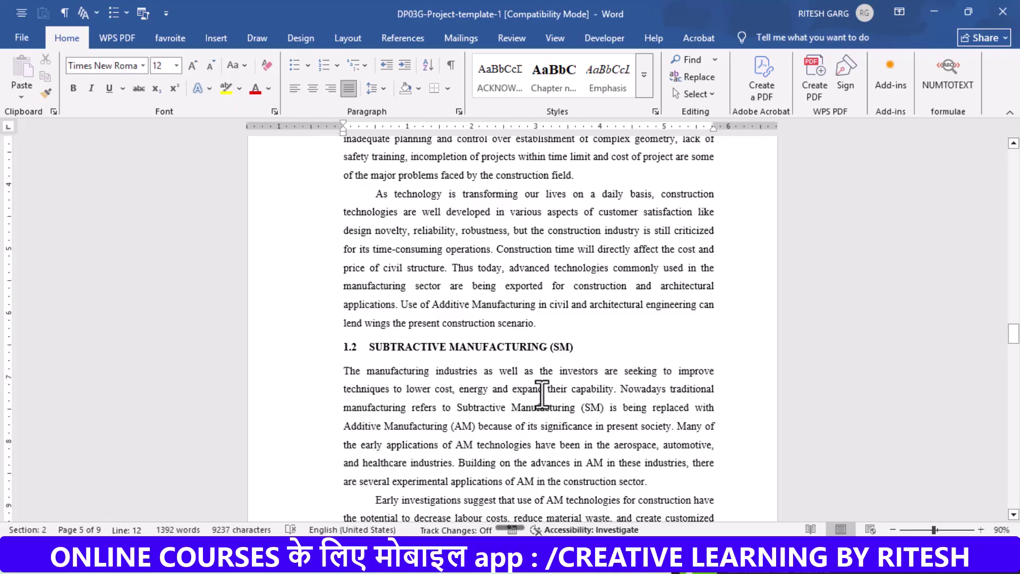
{"action": "scroll", "coordinate": [542, 393], "scroll_direction": "down", "scroll_amount": 3}
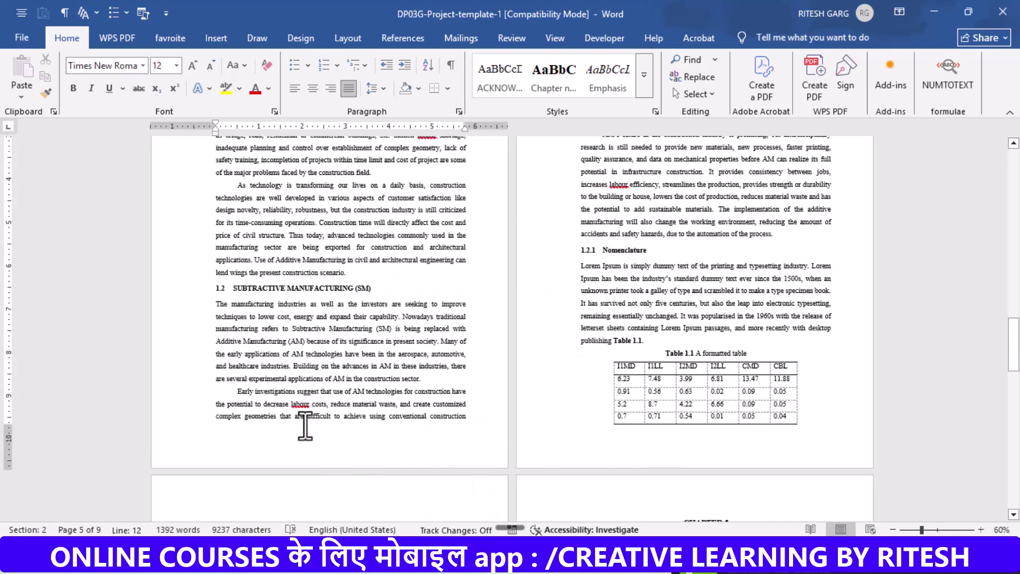
{"action": "scroll", "coordinate": [340, 202], "scroll_direction": "up", "scroll_amount": 3}
{"action": "scroll", "coordinate": [345, 239], "scroll_direction": "down", "scroll_amount": 2}
{"action": "scroll", "coordinate": [340, 298], "scroll_direction": "down", "scroll_amount": 2}
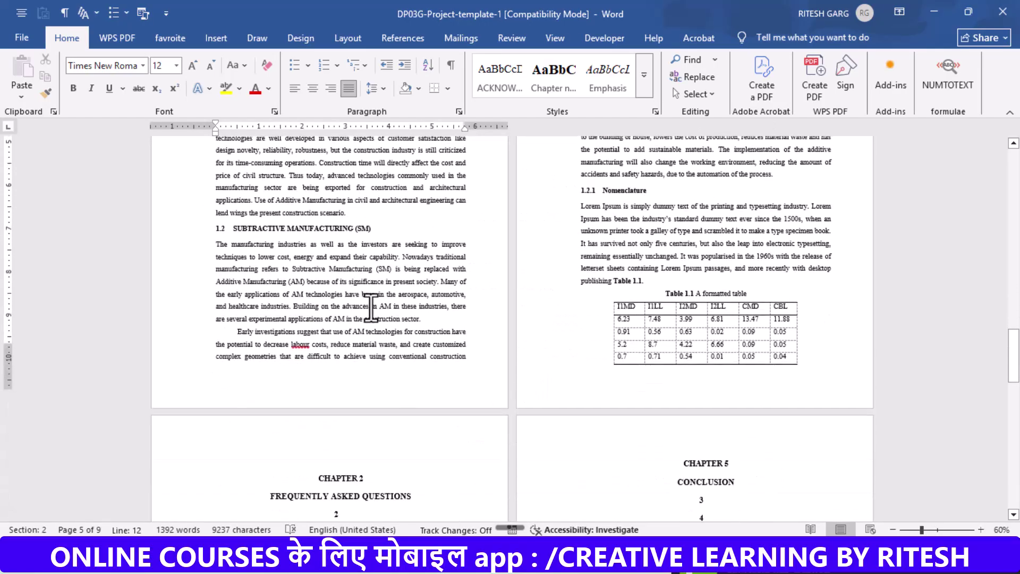
{"action": "scroll", "coordinate": [332, 362], "scroll_direction": "down", "scroll_amount": 1}
{"action": "double_click", "coordinate": [331, 374]}
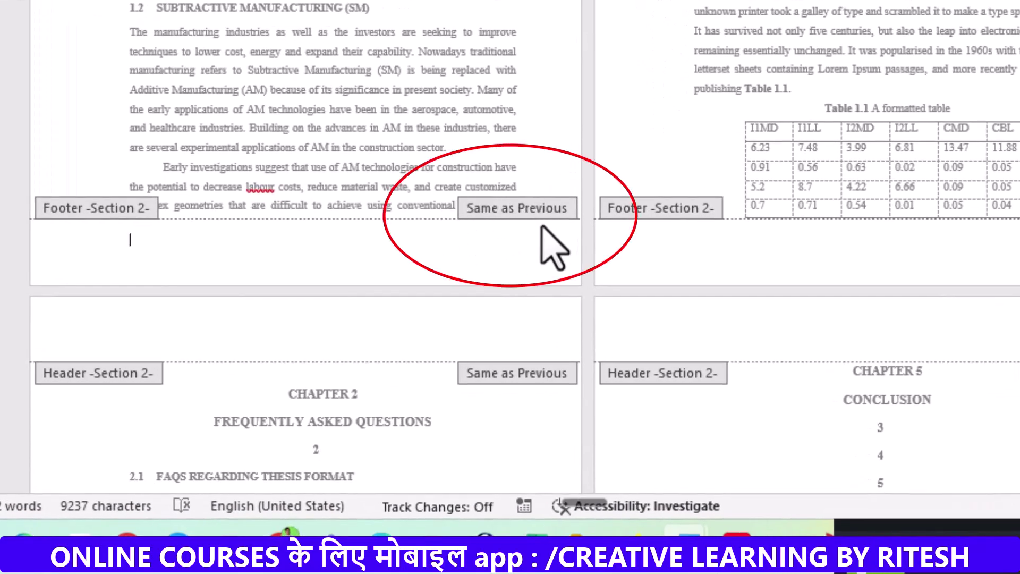
{"action": "scroll", "coordinate": [448, 266], "scroll_direction": "up", "scroll_amount": 2}
{"action": "scroll", "coordinate": [487, 284], "scroll_direction": "up", "scroll_amount": 4}
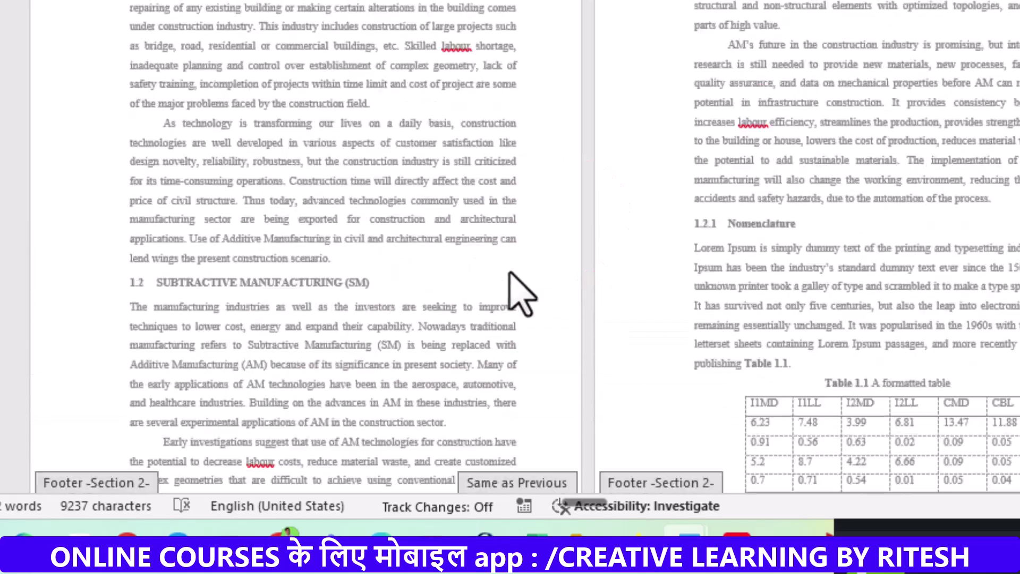
{"action": "scroll", "coordinate": [553, 175], "scroll_direction": "up", "scroll_amount": 6}
{"action": "scroll", "coordinate": [592, 53], "scroll_direction": "up", "scroll_amount": 1}
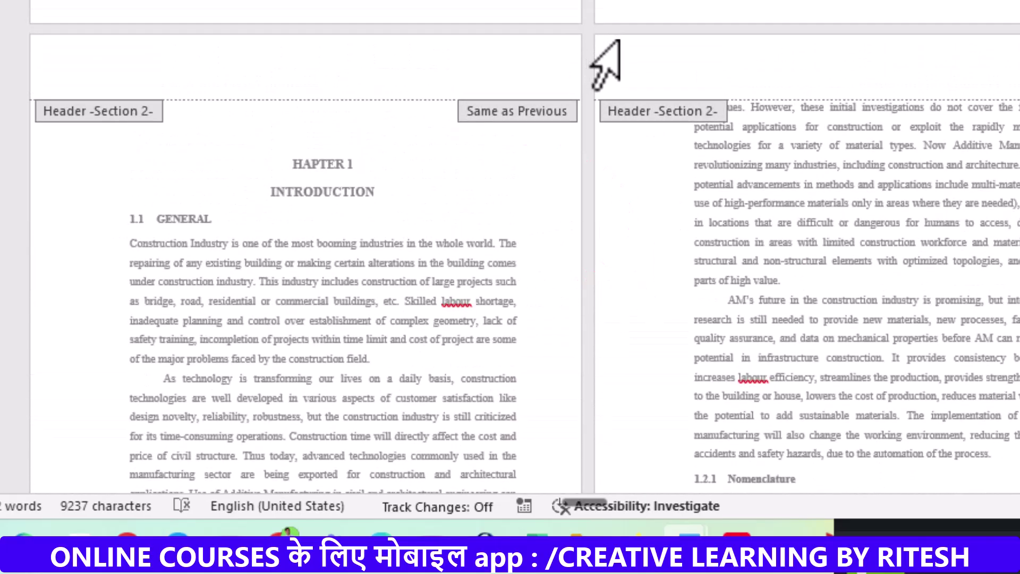
{"action": "scroll", "coordinate": [616, 85], "scroll_direction": "down", "scroll_amount": 2}
{"action": "scroll", "coordinate": [626, 106], "scroll_direction": "down", "scroll_amount": 3}
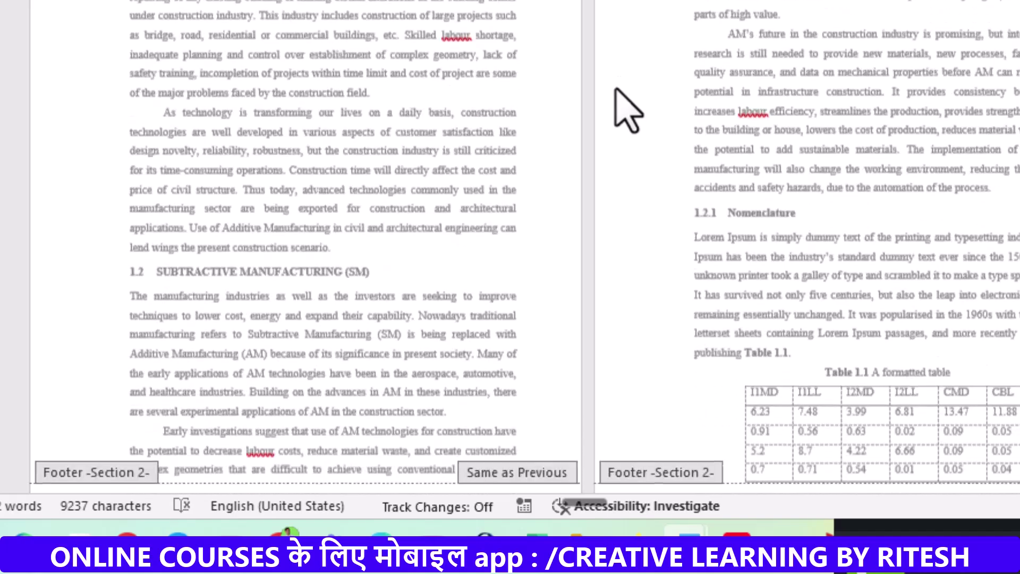
{"action": "scroll", "coordinate": [584, 213], "scroll_direction": "down", "scroll_amount": 2}
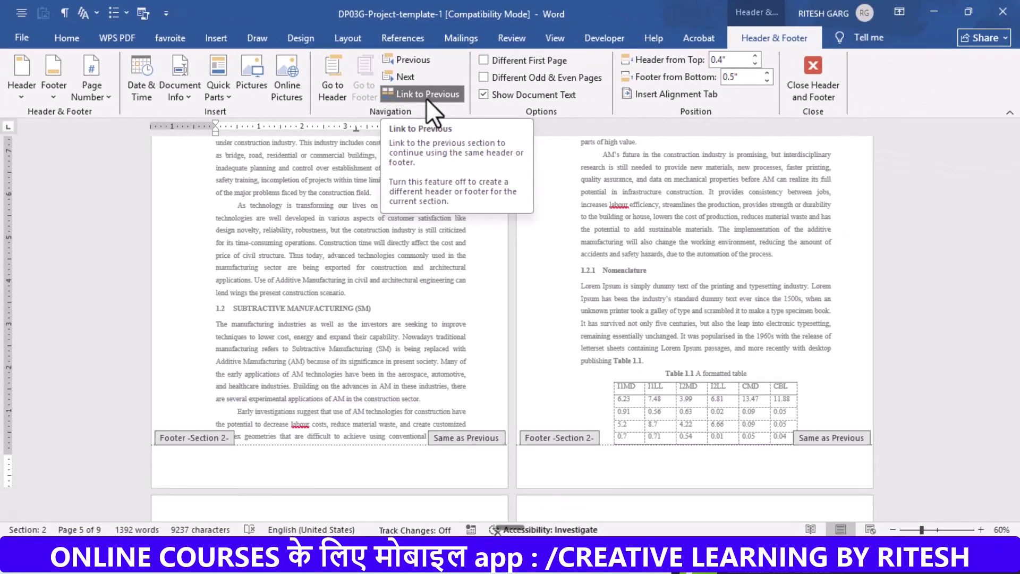
{"action": "left_click", "coordinate": [426, 97]}
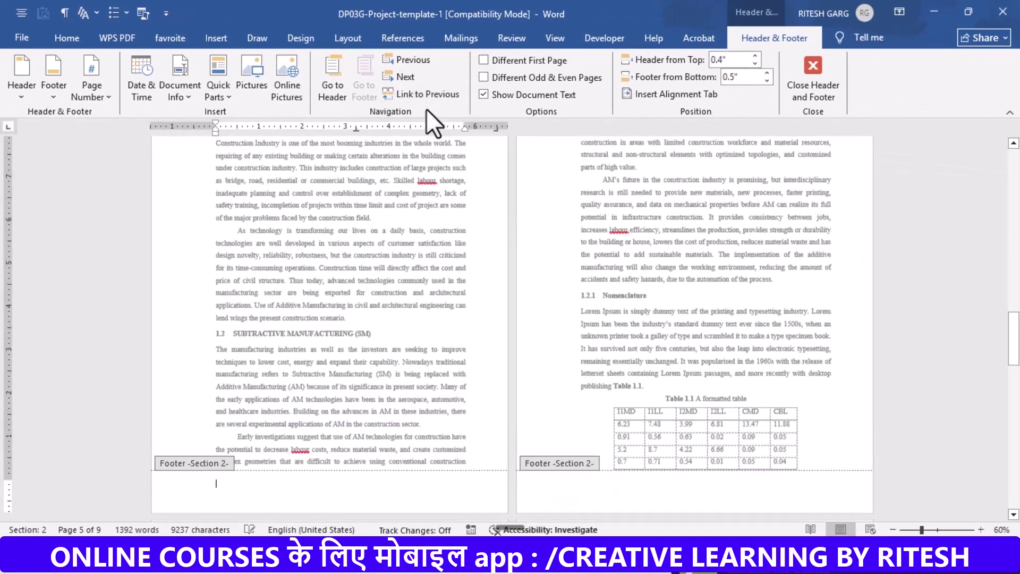
{"action": "scroll", "coordinate": [425, 381], "scroll_direction": "down", "scroll_amount": 2}
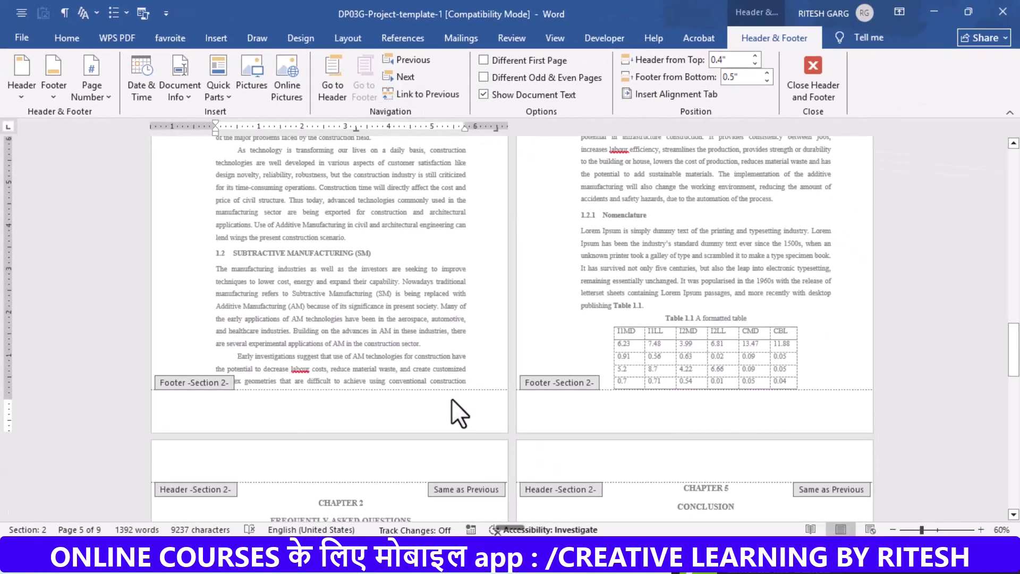
{"action": "scroll", "coordinate": [453, 401], "scroll_direction": "up", "scroll_amount": 6}
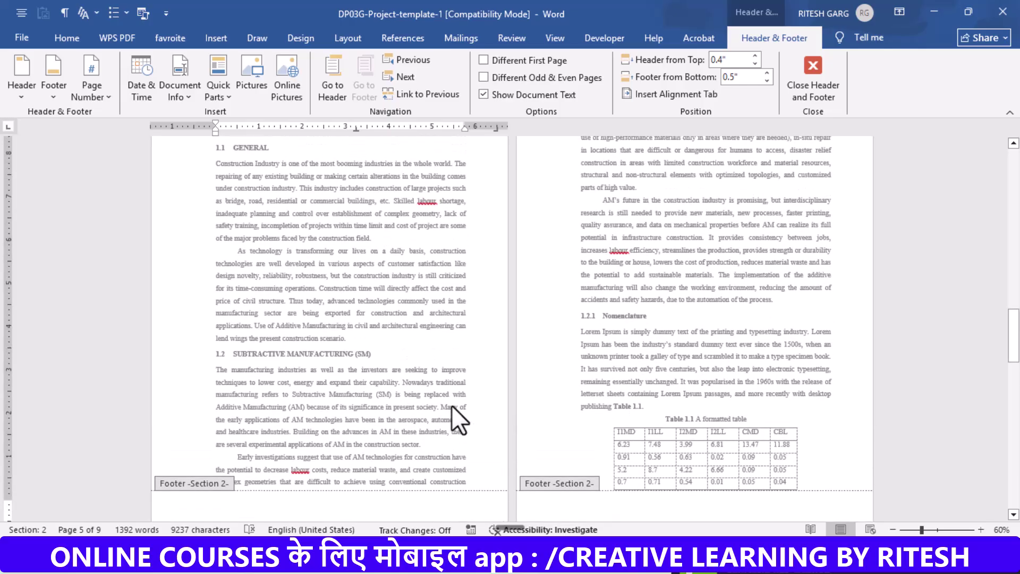
{"action": "scroll", "coordinate": [454, 396], "scroll_direction": "up", "scroll_amount": 2}
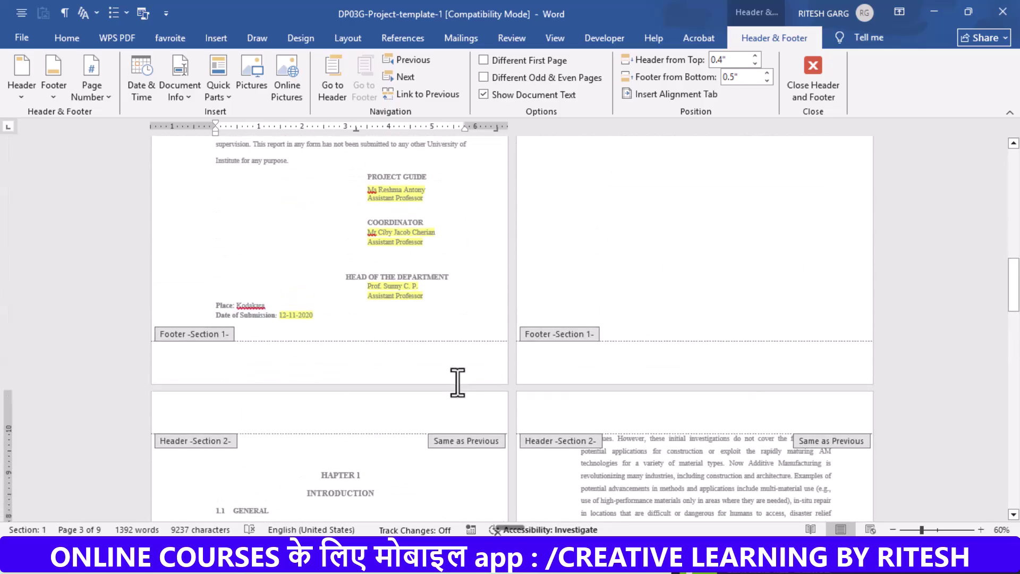
{"action": "scroll", "coordinate": [432, 257], "scroll_direction": "down", "scroll_amount": 2}
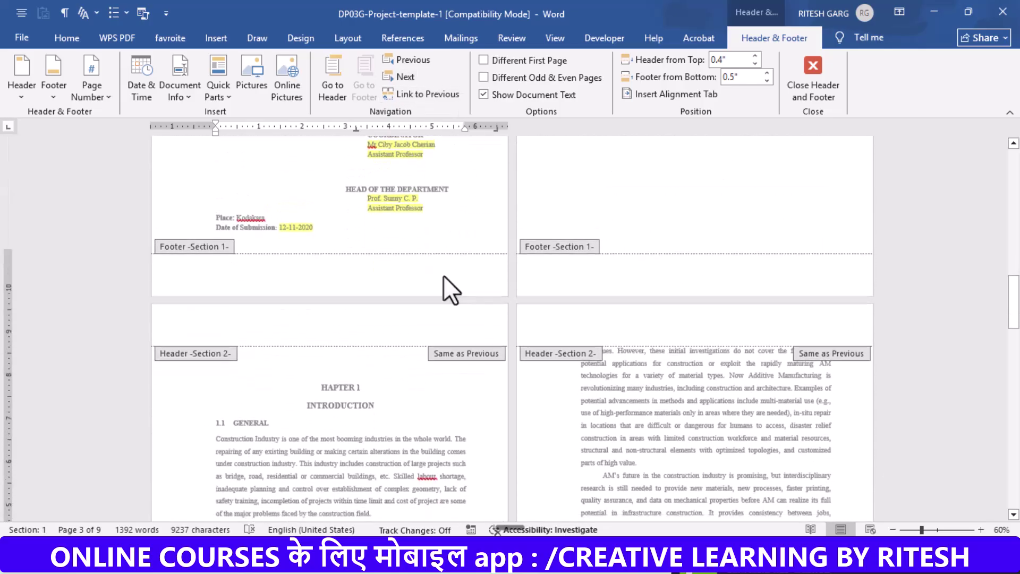
{"action": "scroll", "coordinate": [443, 275], "scroll_direction": "down", "scroll_amount": 2}
{"action": "scroll", "coordinate": [454, 269], "scroll_direction": "down", "scroll_amount": 2}
{"action": "scroll", "coordinate": [447, 273], "scroll_direction": "down", "scroll_amount": 3}
{"action": "scroll", "coordinate": [422, 286], "scroll_direction": "down", "scroll_amount": 1}
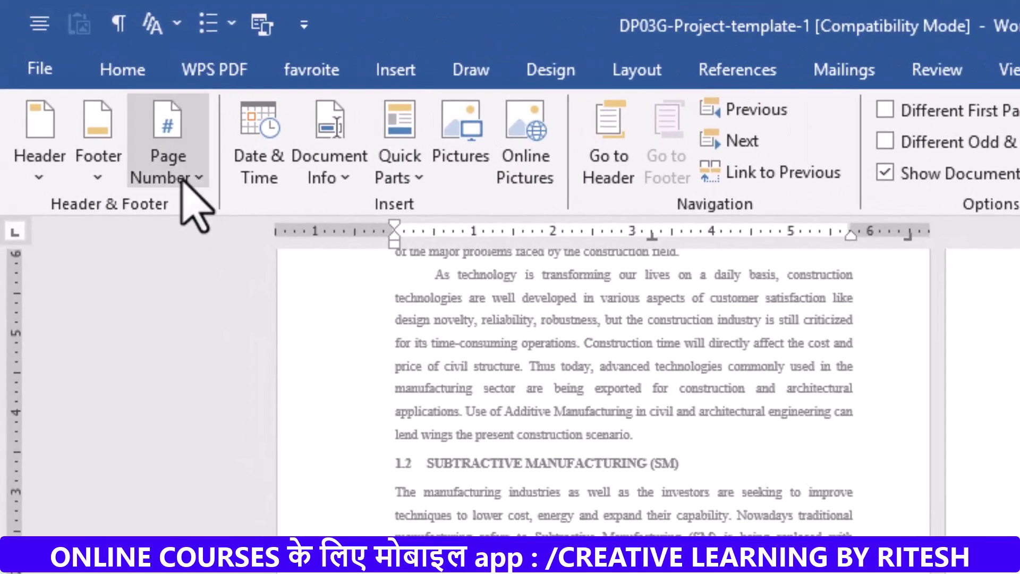
- Format Section 2 page numbers as 1, 2, 3, starting at 1
{"action": "left_click", "coordinate": [195, 179]}
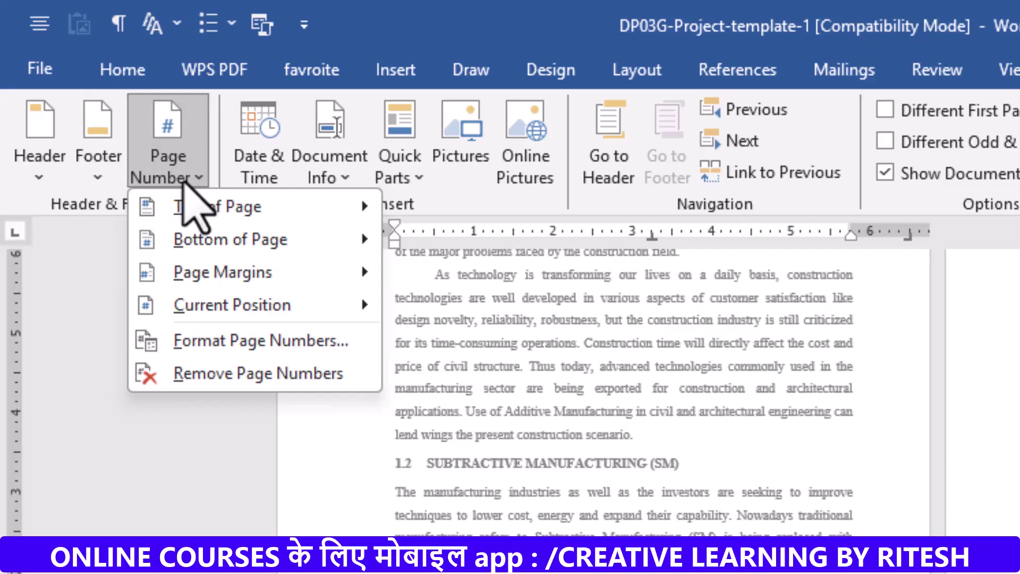
{"action": "left_click", "coordinate": [215, 344]}
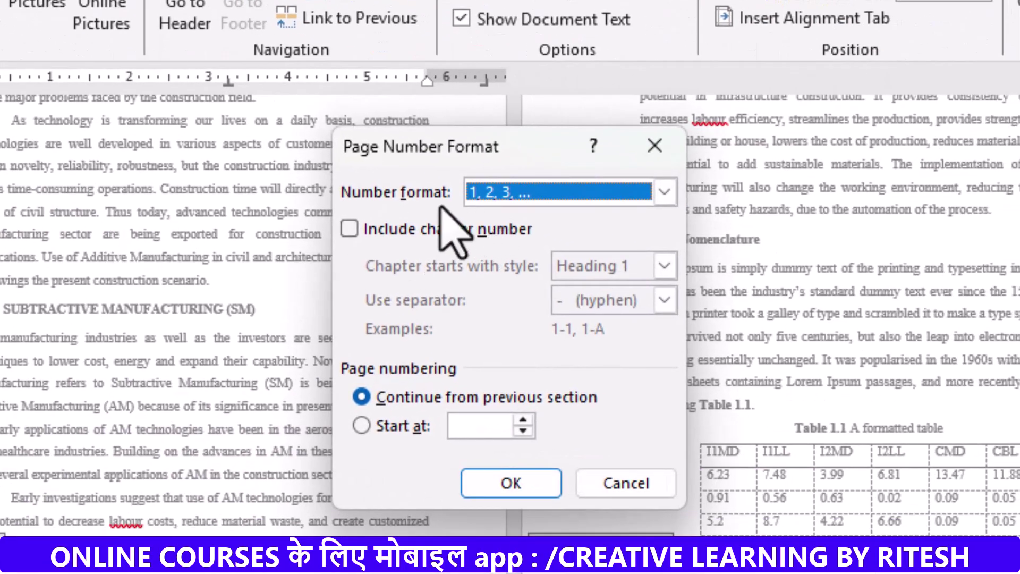
{"action": "left_click", "coordinate": [500, 194]}
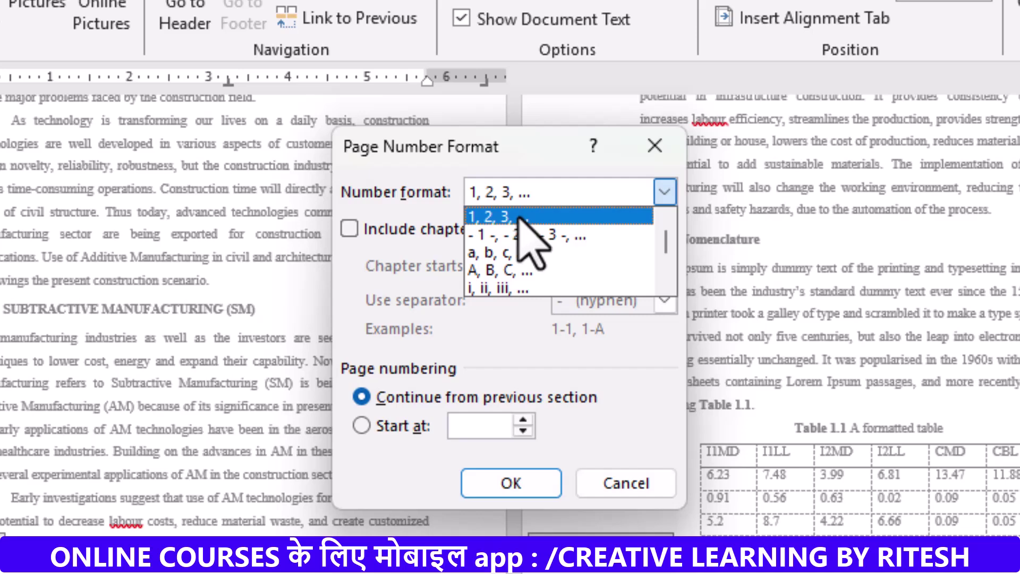
{"action": "left_click", "coordinate": [501, 216]}
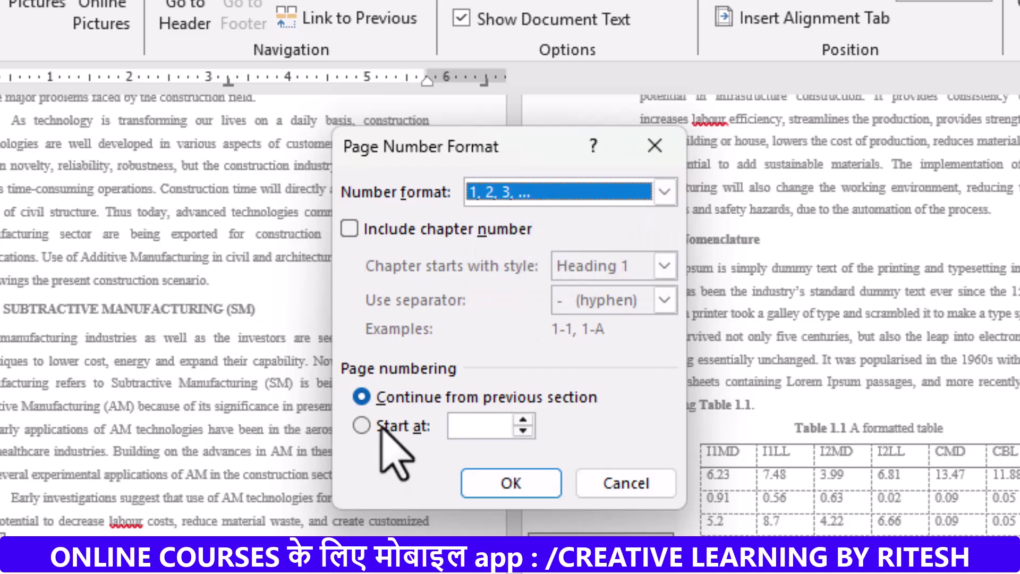
{"action": "left_click", "coordinate": [380, 428]}
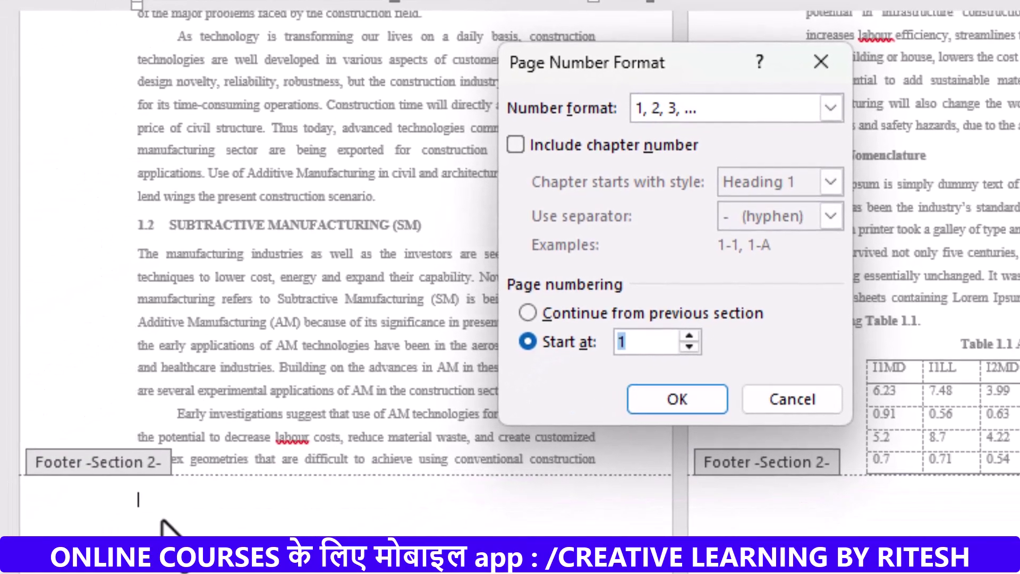
{"action": "left_click", "coordinate": [664, 404]}
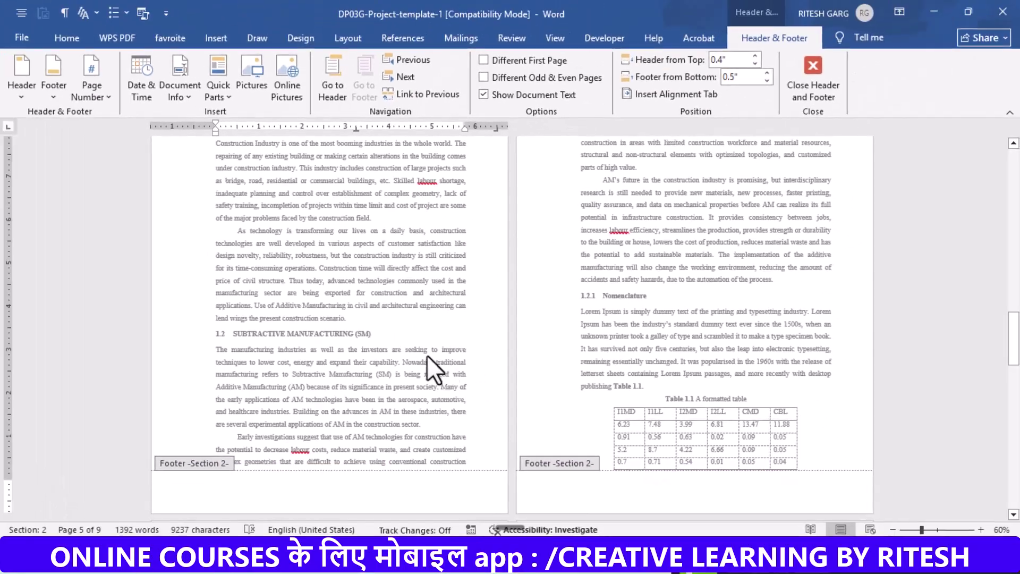
- Insert Circle-style bottom-of-page numbers on the Chapter 1 body pages, showing 1 and 2
{"action": "scroll", "coordinate": [295, 375], "scroll_direction": "down", "scroll_amount": 2}
{"action": "scroll", "coordinate": [276, 397], "scroll_direction": "down", "scroll_amount": 1}
{"action": "scroll", "coordinate": [285, 387], "scroll_direction": "down", "scroll_amount": 2}
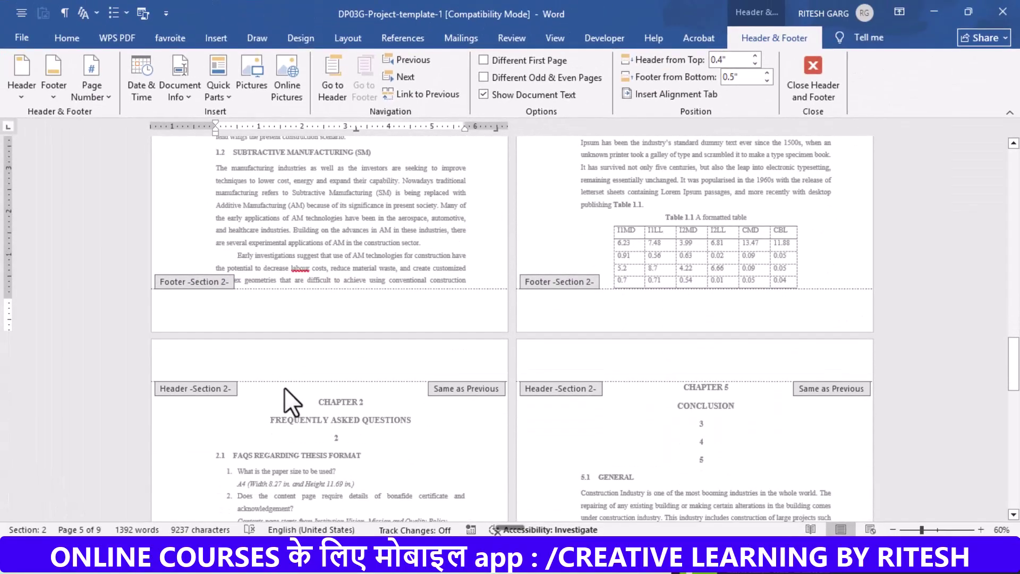
{"action": "left_click", "coordinate": [107, 97]}
{"action": "mouse_move", "coordinate": [126, 131]}
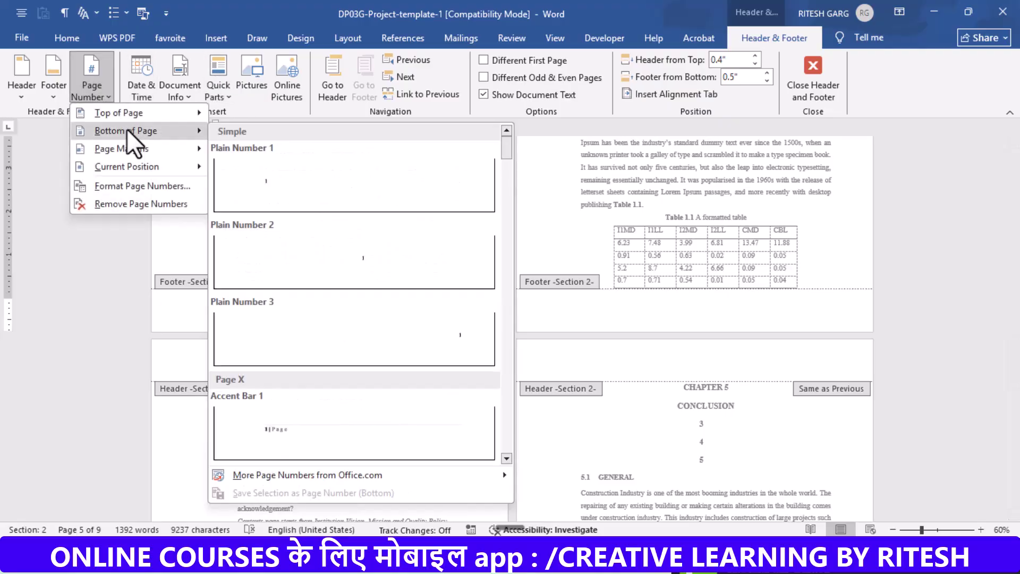
{"action": "scroll", "coordinate": [397, 275], "scroll_direction": "down", "scroll_amount": 5}
{"action": "scroll", "coordinate": [399, 274], "scroll_direction": "down", "scroll_amount": 3}
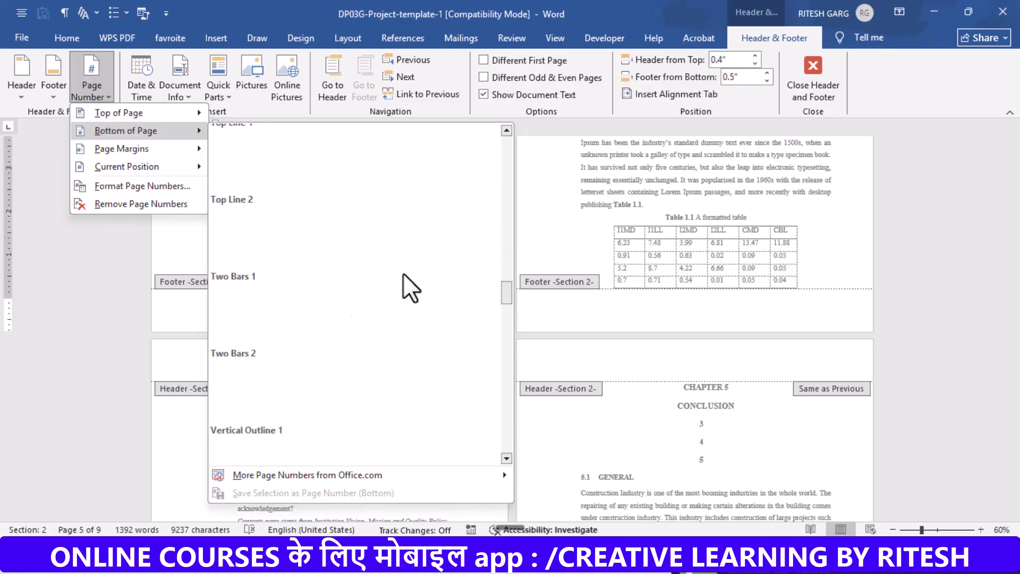
{"action": "scroll", "coordinate": [403, 272], "scroll_direction": "down", "scroll_amount": 3}
{"action": "scroll", "coordinate": [403, 273], "scroll_direction": "down", "scroll_amount": 3}
{"action": "scroll", "coordinate": [404, 273], "scroll_direction": "down", "scroll_amount": 3}
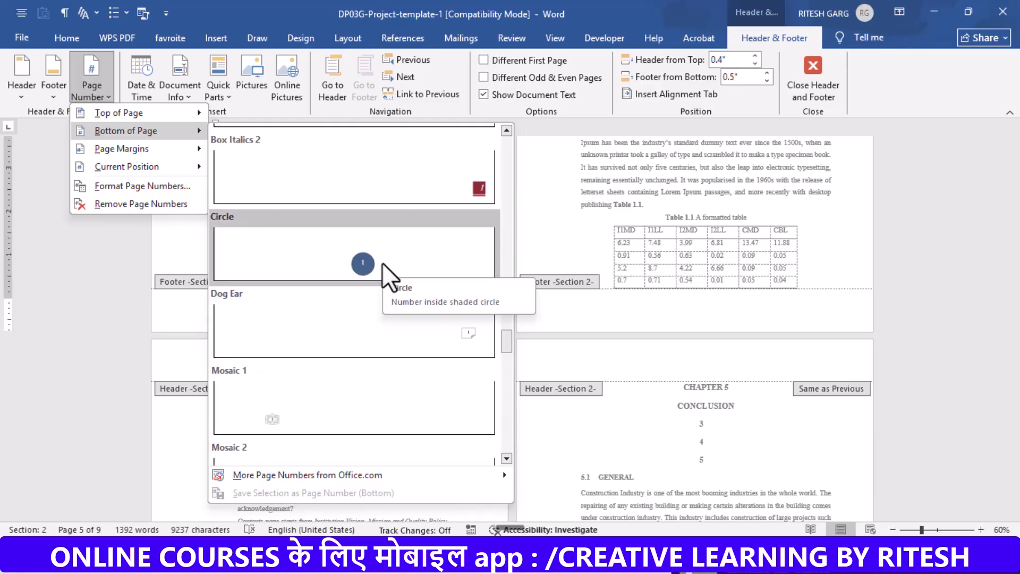
{"action": "left_click", "coordinate": [383, 265]}
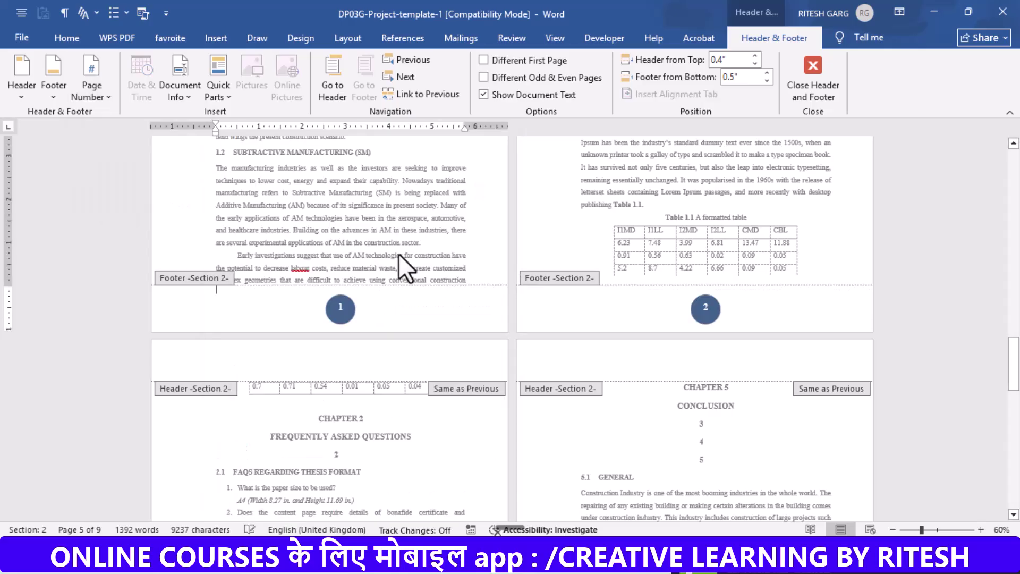
- Confirm the circle numbering continues to 3 and 4 on the Chapter 2 and Chapter 5 pages
{"action": "scroll", "coordinate": [450, 314], "scroll_direction": "down", "scroll_amount": 2}
{"action": "scroll", "coordinate": [512, 305], "scroll_direction": "down", "scroll_amount": 5}
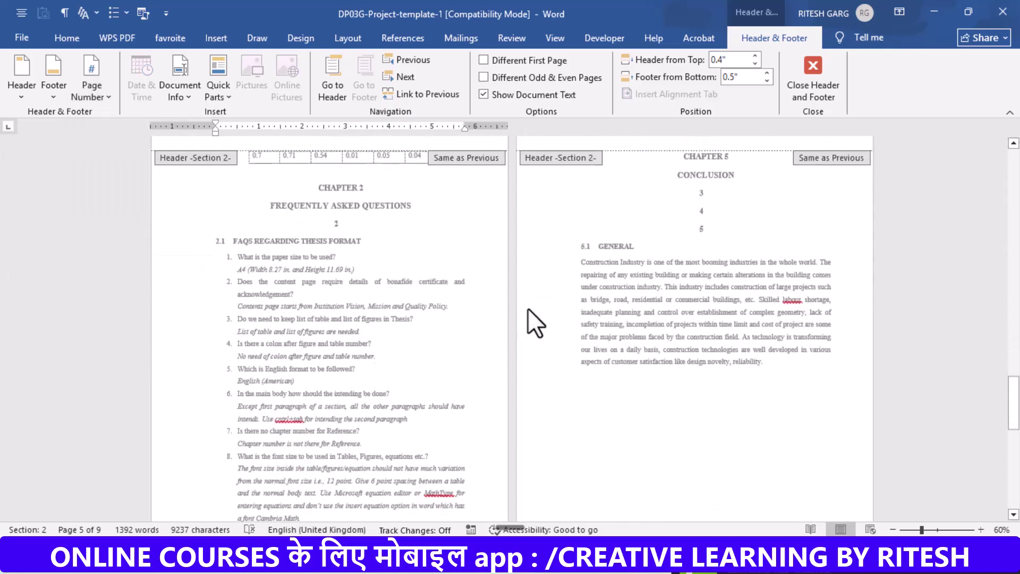
{"action": "scroll", "coordinate": [527, 308], "scroll_direction": "down", "scroll_amount": 1}
{"action": "scroll", "coordinate": [529, 308], "scroll_direction": "down", "scroll_amount": 3}
{"action": "scroll", "coordinate": [485, 327], "scroll_direction": "up", "scroll_amount": 2}
{"action": "scroll", "coordinate": [515, 340], "scroll_direction": "up", "scroll_amount": 3}
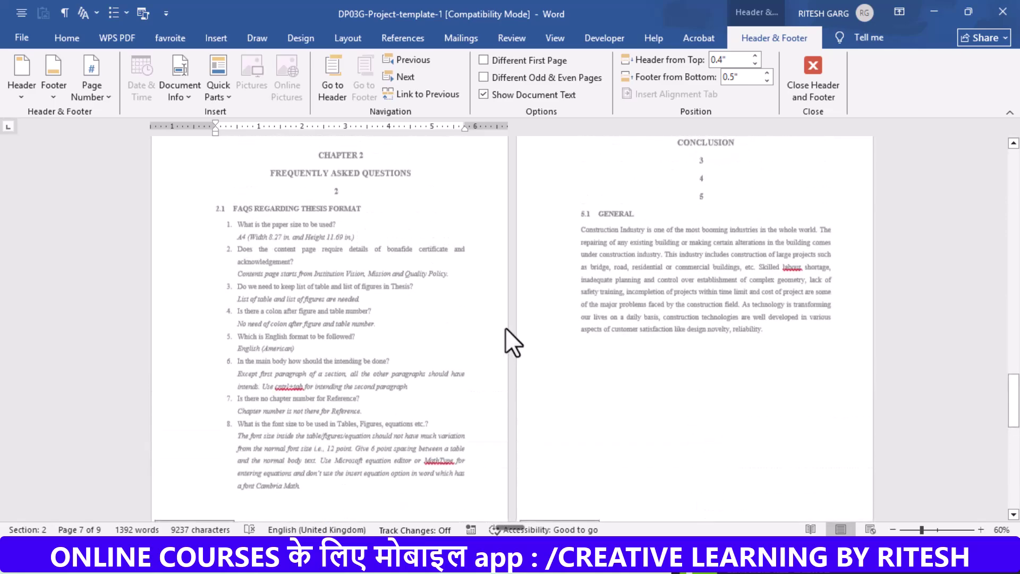
{"action": "scroll", "coordinate": [478, 319], "scroll_direction": "up", "scroll_amount": 3}
{"action": "scroll", "coordinate": [681, 225], "scroll_direction": "down", "scroll_amount": 3}
{"action": "scroll", "coordinate": [645, 324], "scroll_direction": "down", "scroll_amount": 3}
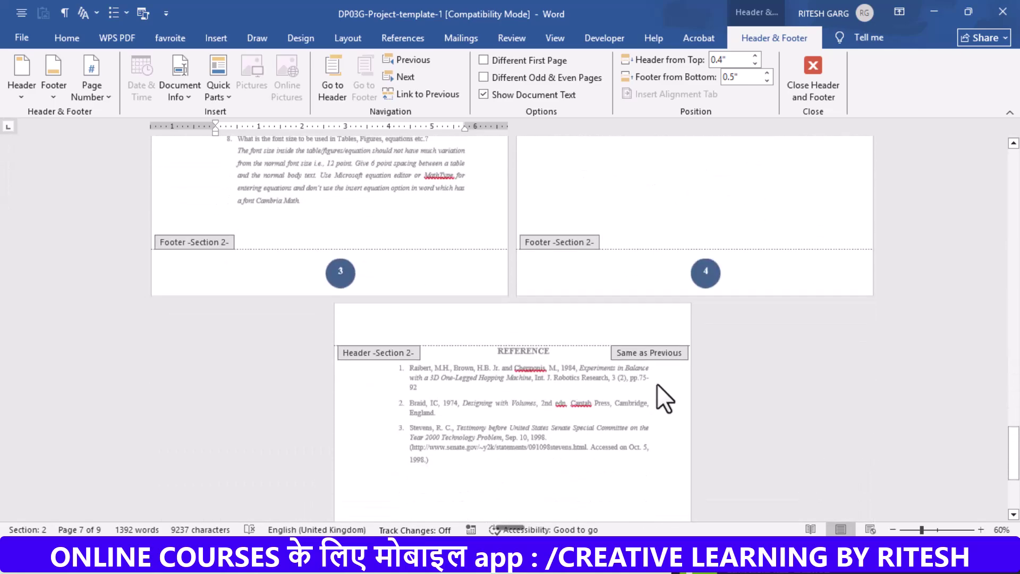
{"action": "scroll", "coordinate": [656, 384], "scroll_direction": "down", "scroll_amount": 3}
{"action": "scroll", "coordinate": [643, 403], "scroll_direction": "down", "scroll_amount": 1}
{"action": "scroll", "coordinate": [643, 382], "scroll_direction": "up", "scroll_amount": 3}
{"action": "scroll", "coordinate": [651, 365], "scroll_direction": "up", "scroll_amount": 3}
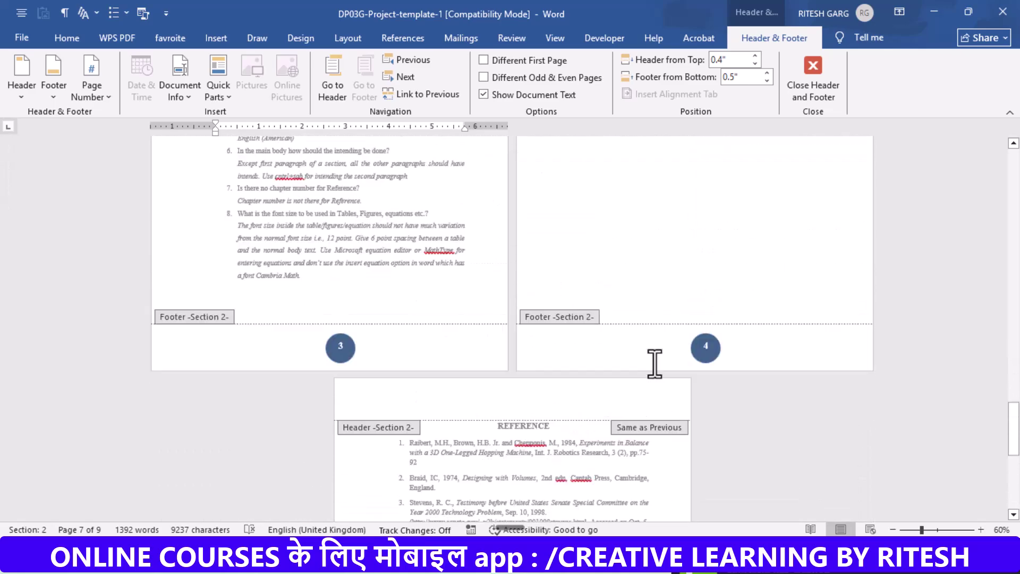
{"action": "scroll", "coordinate": [617, 356], "scroll_direction": "up", "scroll_amount": 2}
{"action": "scroll", "coordinate": [579, 350], "scroll_direction": "up", "scroll_amount": 3}
{"action": "scroll", "coordinate": [566, 340], "scroll_direction": "up", "scroll_amount": 2}
{"action": "scroll", "coordinate": [467, 302], "scroll_direction": "up", "scroll_amount": 2}
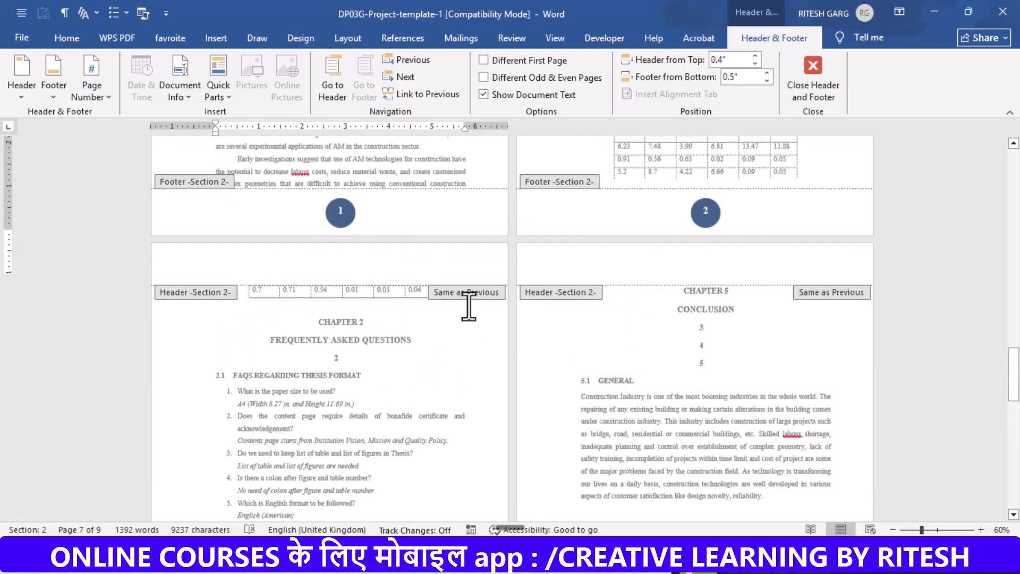
{"action": "scroll", "coordinate": [297, 178], "scroll_direction": "up", "scroll_amount": 2}
{"action": "left_click", "coordinate": [104, 93]}
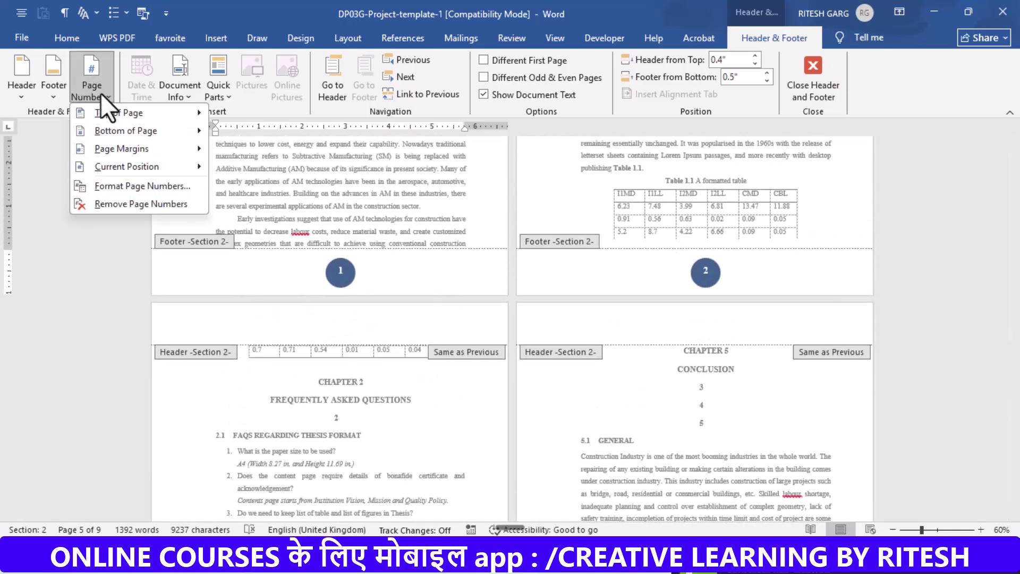
- Set the Section 2 page numbering to start at 5 in Format Page Numbers
{"action": "left_click", "coordinate": [127, 186]}
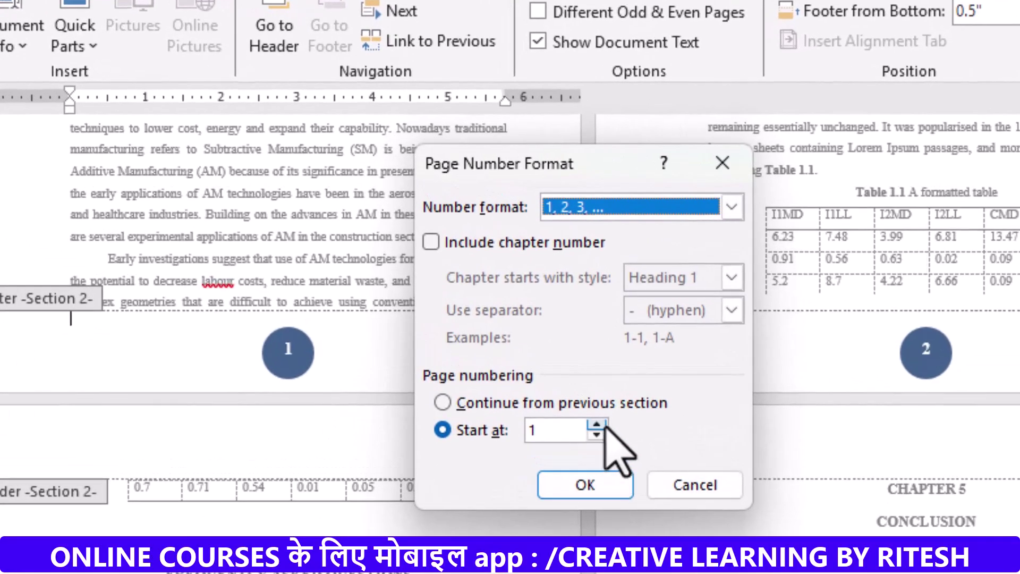
{"action": "left_click", "coordinate": [603, 425]}
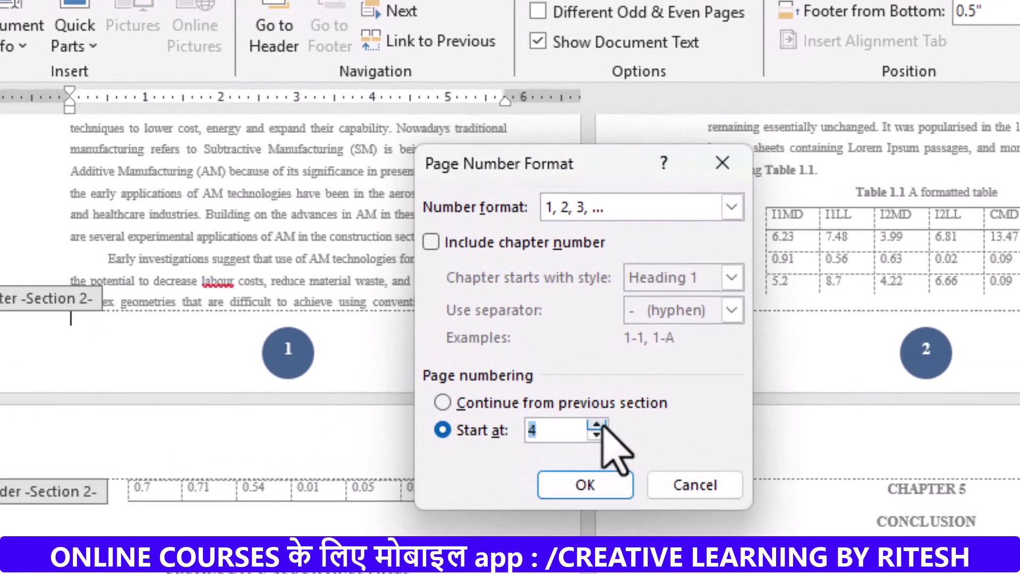
{"action": "left_click", "coordinate": [584, 485]}
{"action": "scroll", "coordinate": [584, 531], "scroll_direction": "up", "scroll_amount": 5}
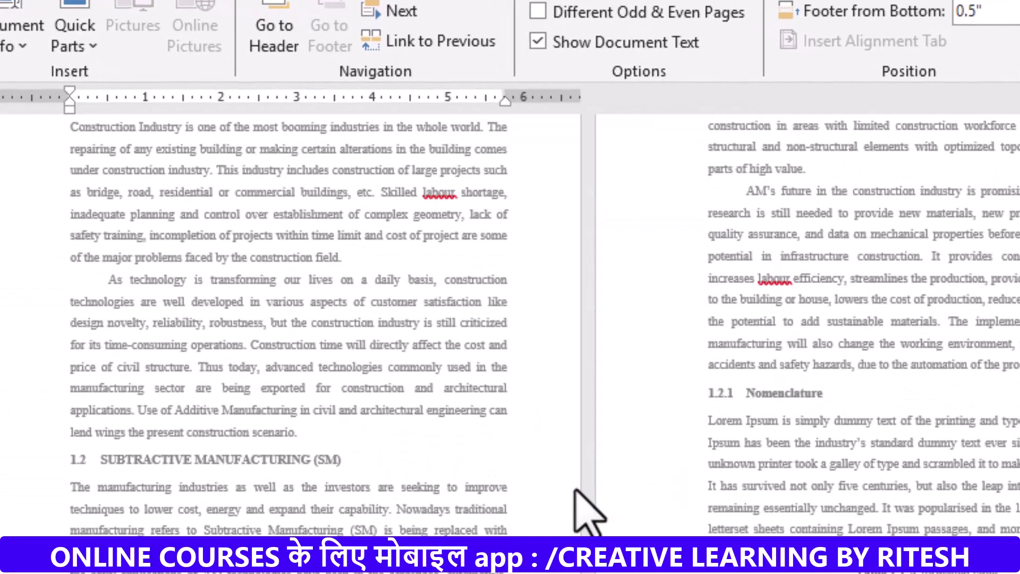
{"action": "scroll", "coordinate": [655, 458], "scroll_direction": "down", "scroll_amount": 3}
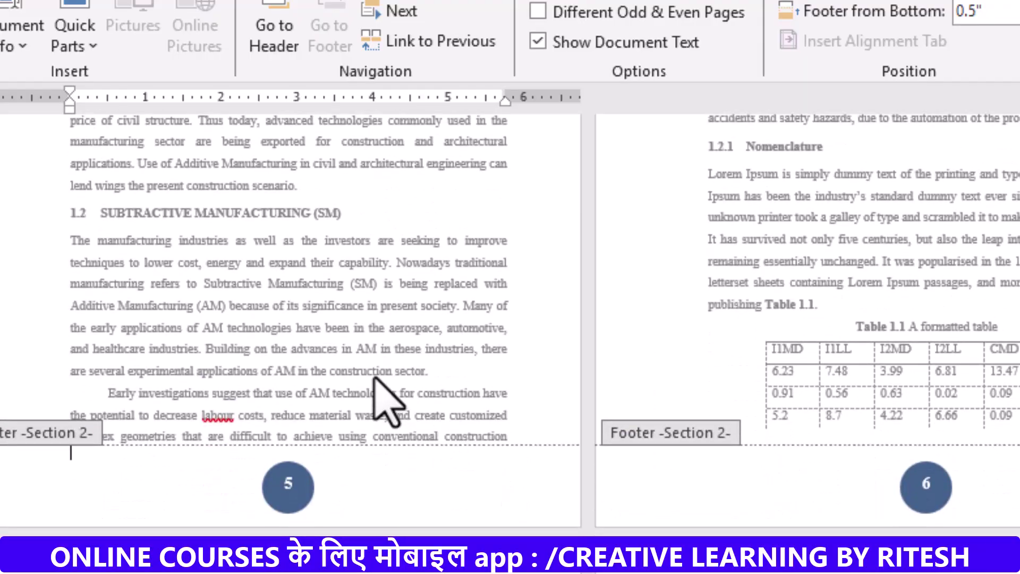
- Check that the Chapter 1 pages now show 5 and 6, then exit footer editing
{"action": "scroll", "coordinate": [563, 496], "scroll_direction": "down", "scroll_amount": 3}
{"action": "scroll", "coordinate": [581, 490], "scroll_direction": "down", "scroll_amount": 2}
{"action": "scroll", "coordinate": [585, 485], "scroll_direction": "up", "scroll_amount": 1}
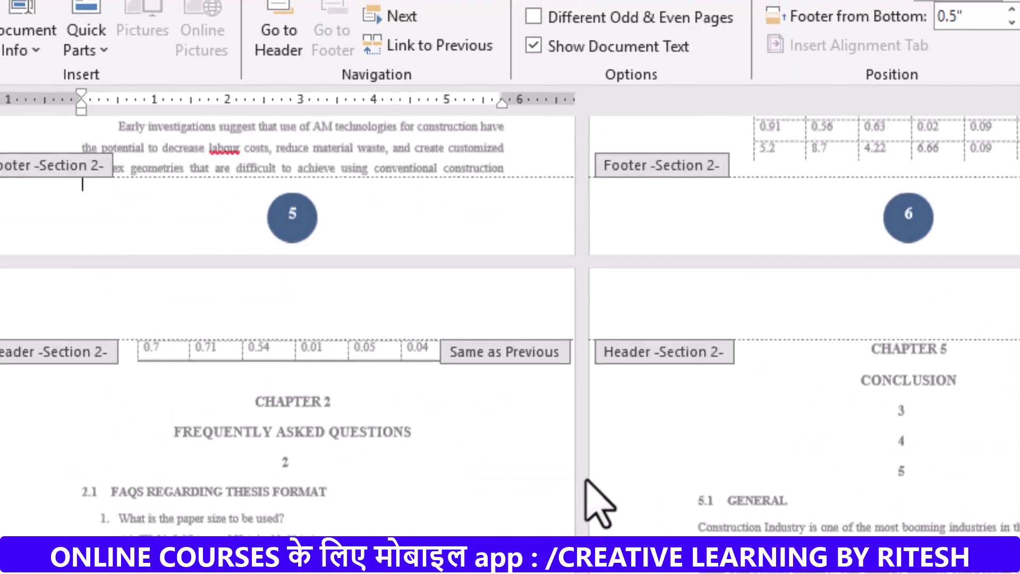
{"action": "scroll", "coordinate": [585, 485], "scroll_direction": "up", "scroll_amount": 3}
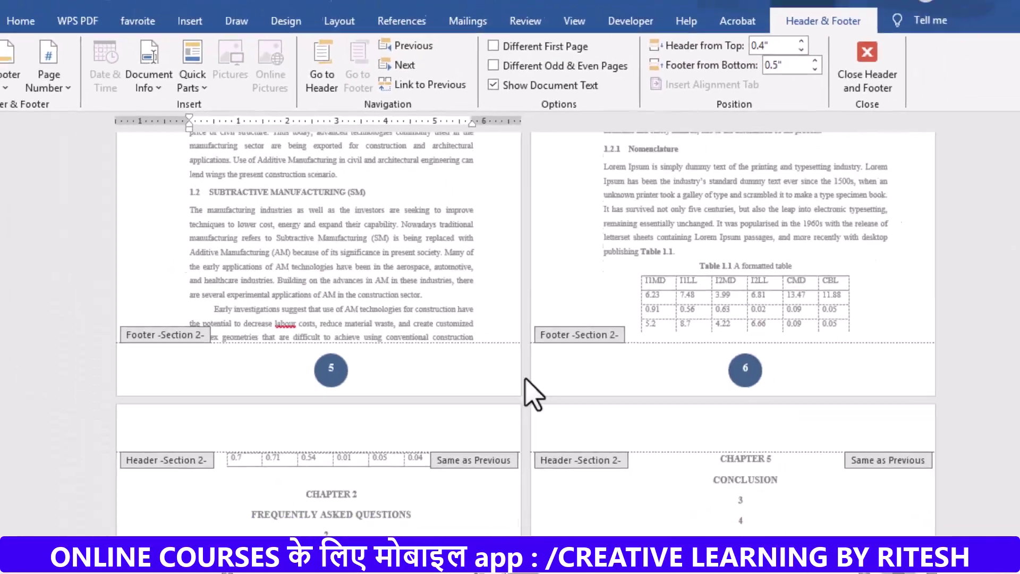
{"action": "scroll", "coordinate": [525, 378], "scroll_direction": "up", "scroll_amount": 3}
{"action": "scroll", "coordinate": [519, 337], "scroll_direction": "up", "scroll_amount": 3}
{"action": "scroll", "coordinate": [529, 351], "scroll_direction": "up", "scroll_amount": 2}
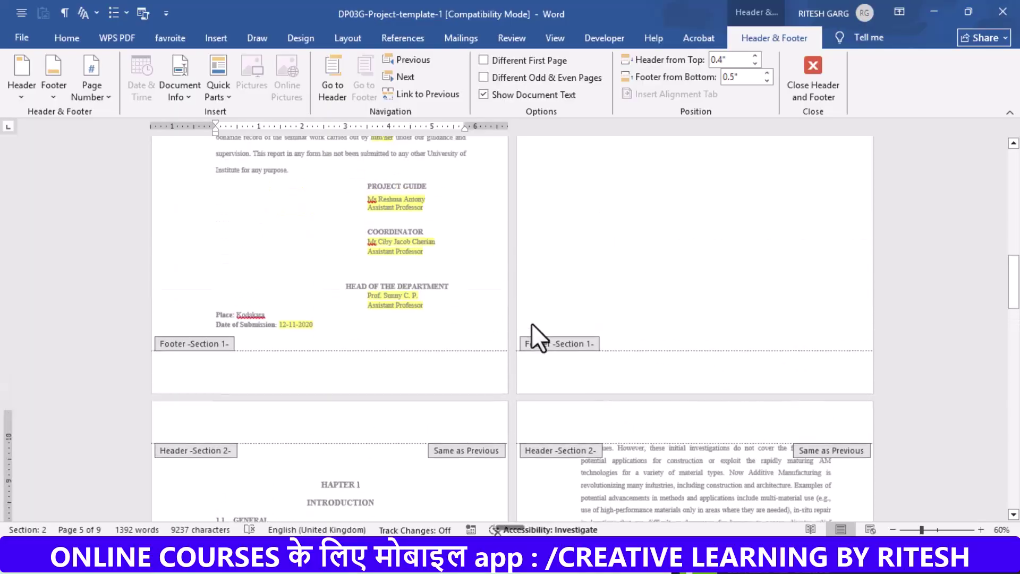
{"action": "scroll", "coordinate": [528, 371], "scroll_direction": "up", "scroll_amount": 1}
{"action": "scroll", "coordinate": [563, 391], "scroll_direction": "up", "scroll_amount": 2}
{"action": "scroll", "coordinate": [600, 396], "scroll_direction": "up", "scroll_amount": 3}
{"action": "scroll", "coordinate": [601, 397], "scroll_direction": "up", "scroll_amount": 3}
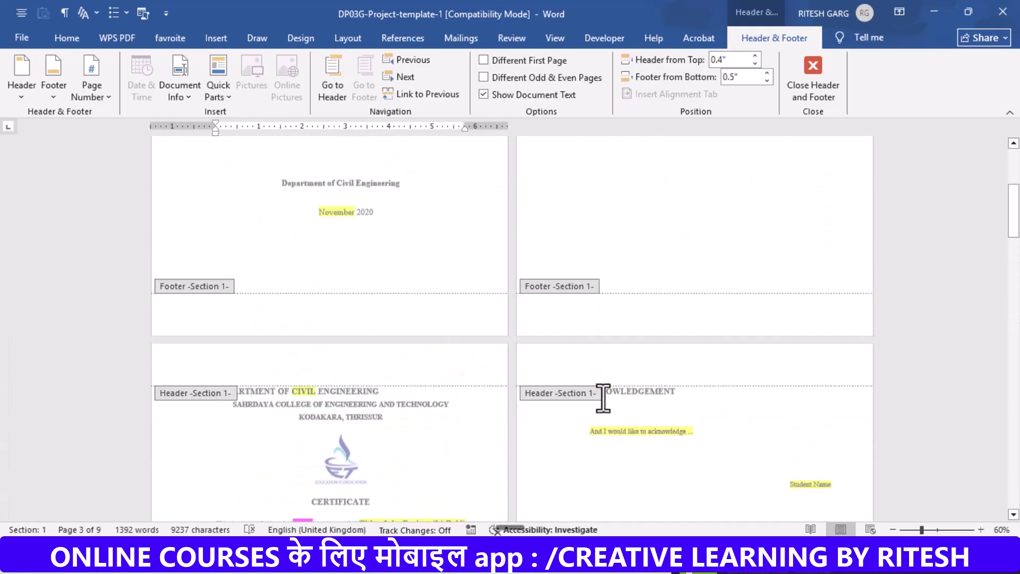
{"action": "scroll", "coordinate": [601, 372], "scroll_direction": "up", "scroll_amount": 1}
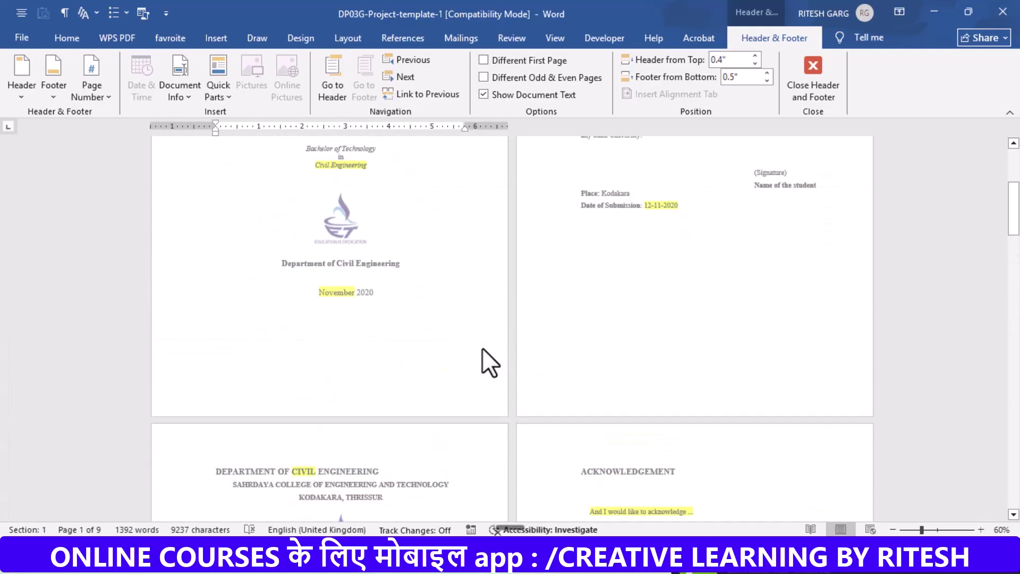
{"action": "key", "text": "Escape"}
- Go to the title page and edit its empty Section 1 footer
{"action": "scroll", "coordinate": [497, 343], "scroll_direction": "down", "scroll_amount": 1}
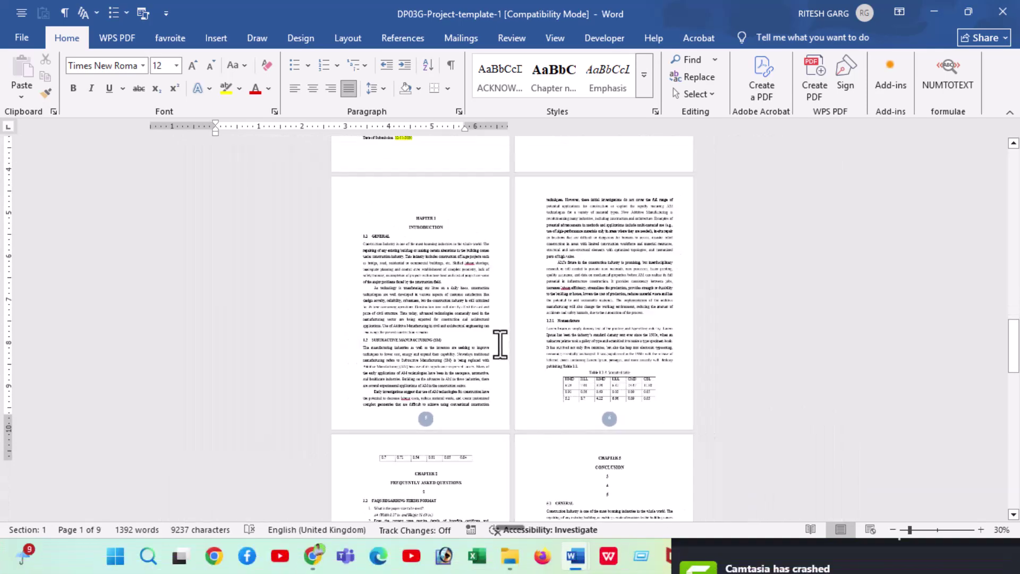
{"action": "scroll", "coordinate": [496, 372], "scroll_direction": "down", "scroll_amount": 2}
{"action": "scroll", "coordinate": [533, 395], "scroll_direction": "down", "scroll_amount": 1}
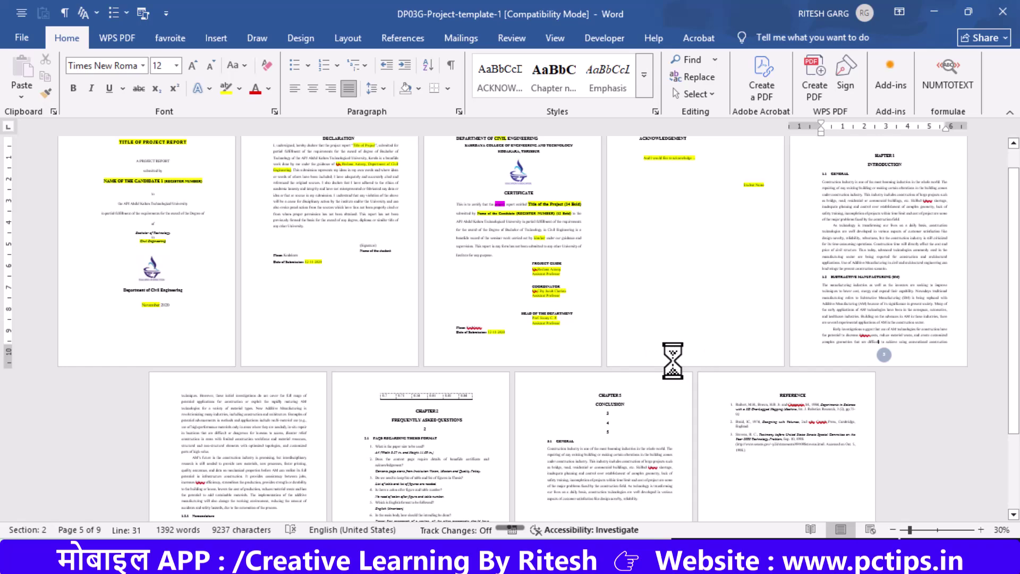
{"action": "scroll", "coordinate": [821, 372], "scroll_direction": "down", "scroll_amount": 2}
{"action": "scroll", "coordinate": [856, 341], "scroll_direction": "down", "scroll_amount": 1}
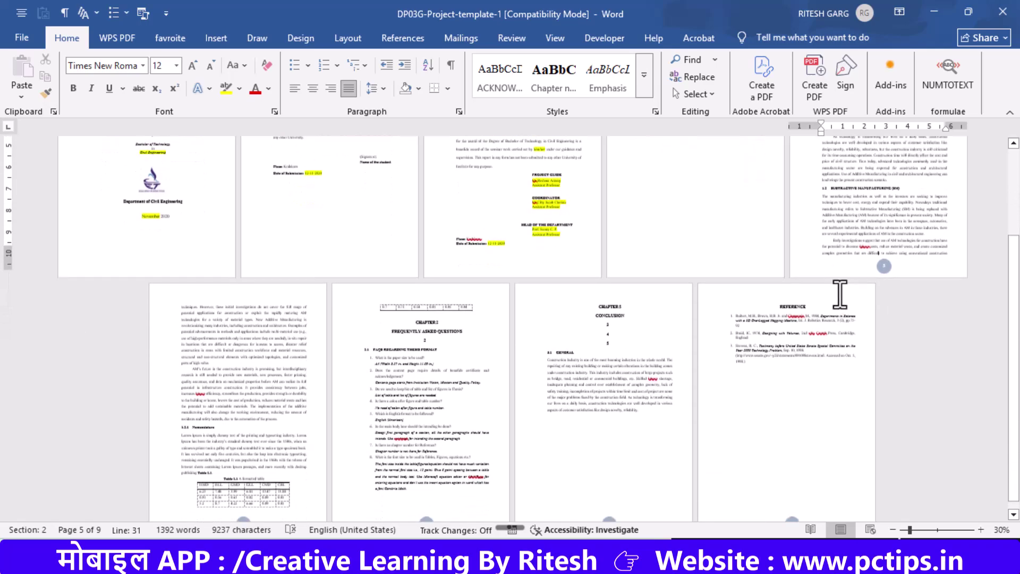
{"action": "scroll", "coordinate": [840, 291], "scroll_direction": "down", "scroll_amount": 1}
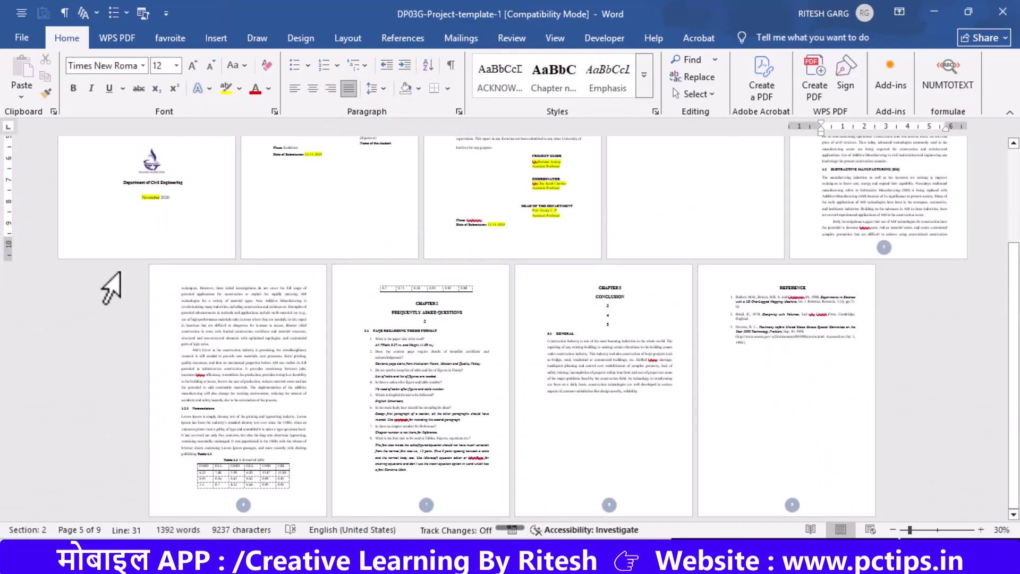
{"action": "scroll", "coordinate": [113, 295], "scroll_direction": "up", "scroll_amount": 1, "text": "ctrl"}
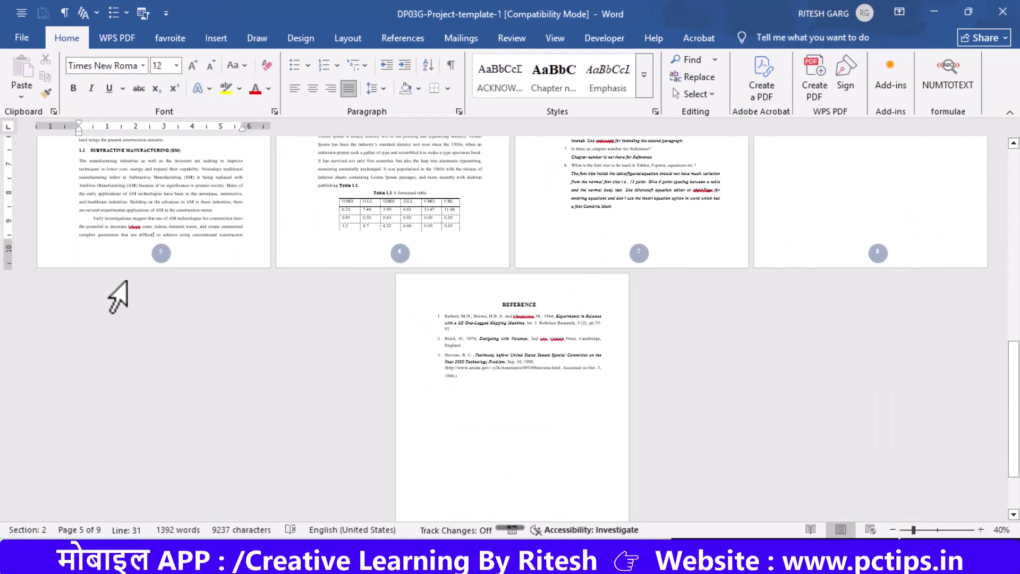
{"action": "scroll", "coordinate": [159, 293], "scroll_direction": "up", "scroll_amount": 2}
{"action": "scroll", "coordinate": [197, 287], "scroll_direction": "up", "scroll_amount": 2}
{"action": "scroll", "coordinate": [223, 292], "scroll_direction": "up", "scroll_amount": 2}
{"action": "scroll", "coordinate": [234, 295], "scroll_direction": "up", "scroll_amount": 1}
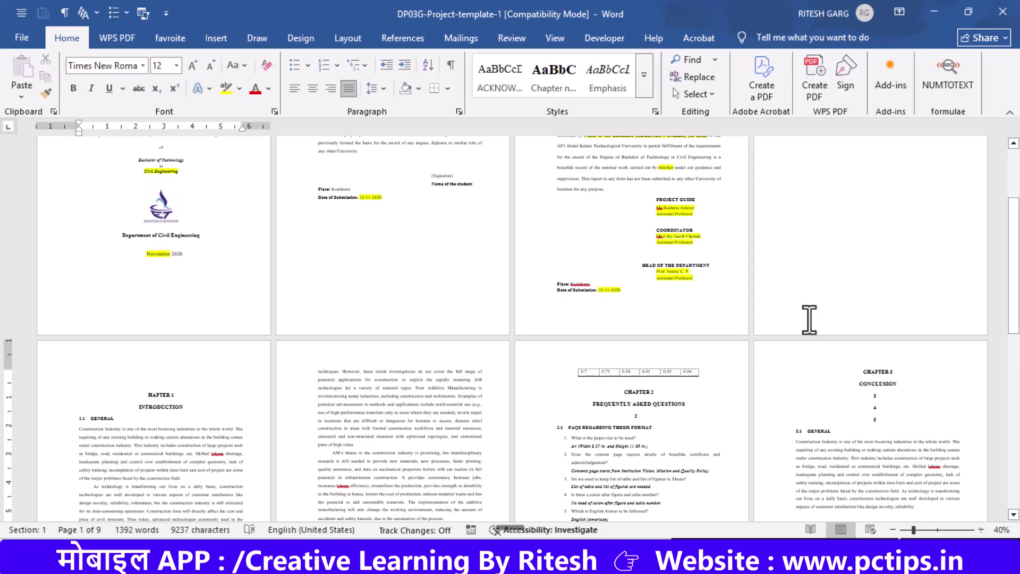
{"action": "scroll", "coordinate": [593, 370], "scroll_direction": "up", "scroll_amount": 2}
{"action": "scroll", "coordinate": [997, 201], "scroll_direction": "up", "scroll_amount": 1}
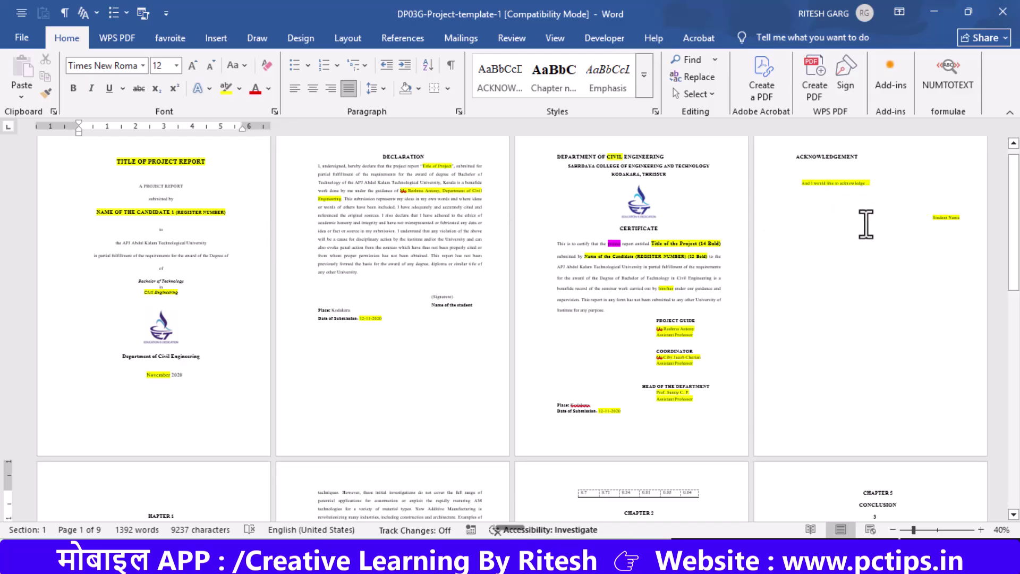
{"action": "double_click", "coordinate": [146, 447]}
{"action": "scroll", "coordinate": [141, 449], "scroll_direction": "up", "scroll_amount": 5}
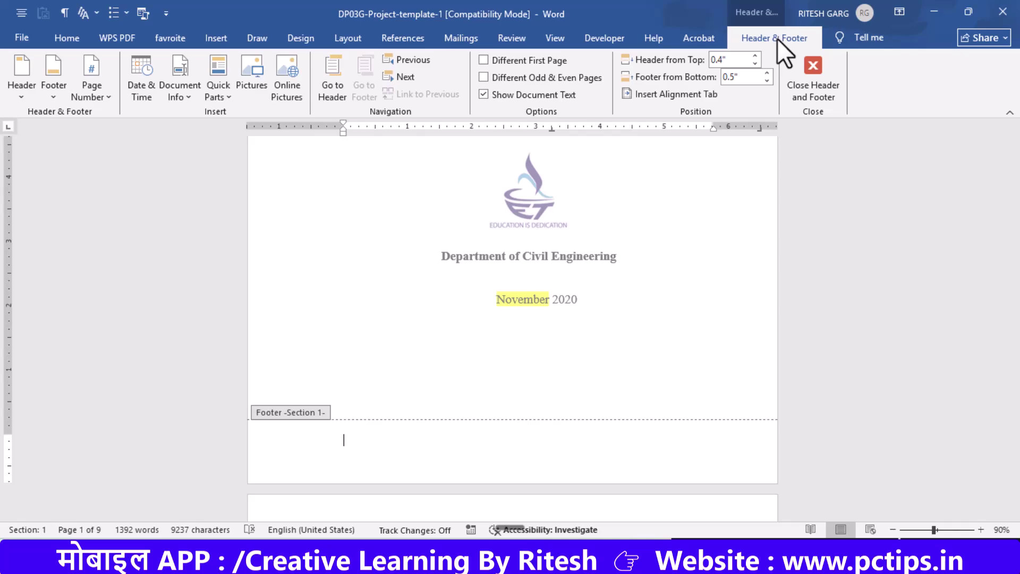
- Format Section 1 page numbers as lowercase Roman numerals (i, ii, iii) starting at i
{"action": "left_click", "coordinate": [91, 95]}
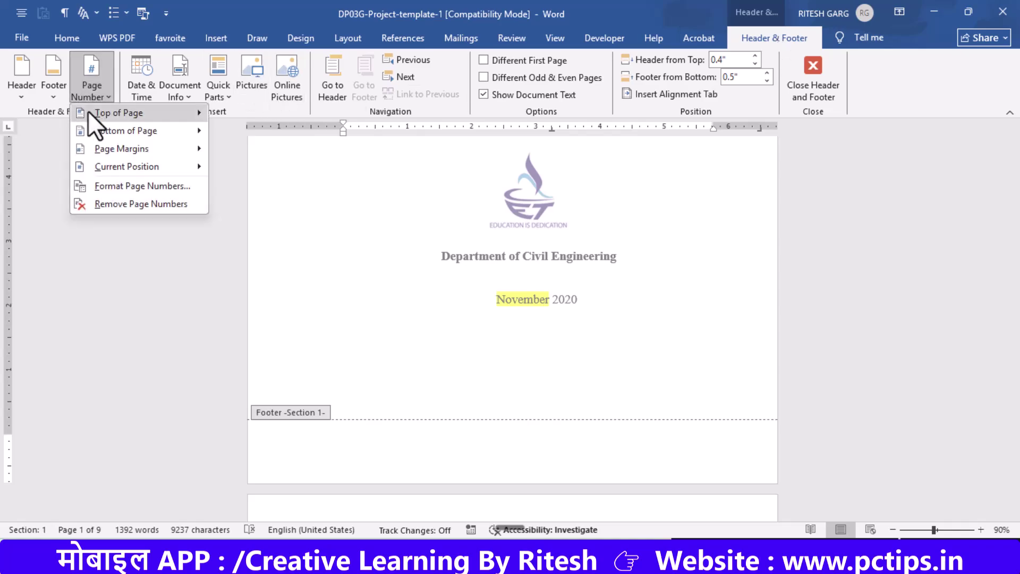
{"action": "left_click", "coordinate": [115, 183]}
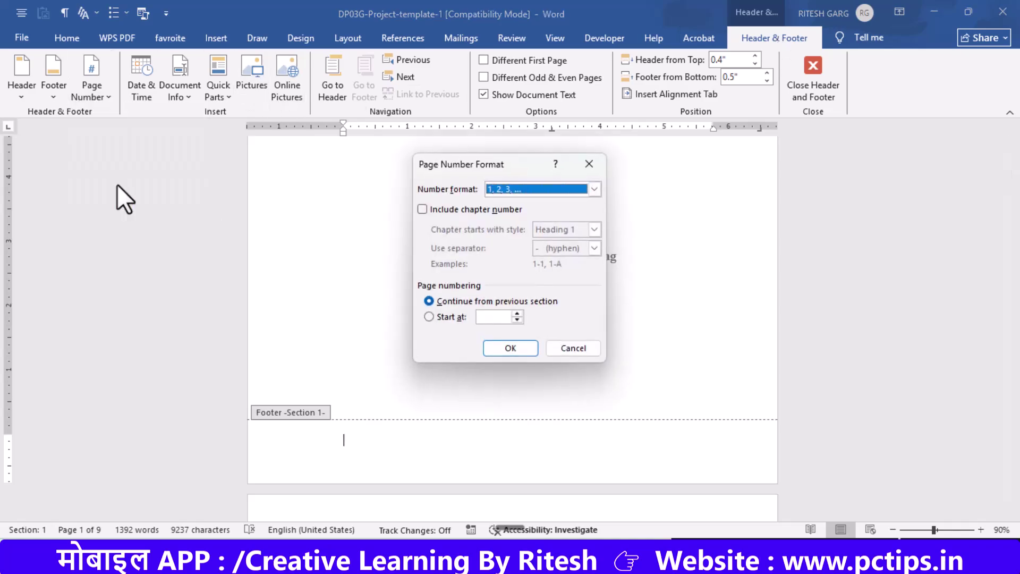
{"action": "left_click", "coordinate": [562, 189]}
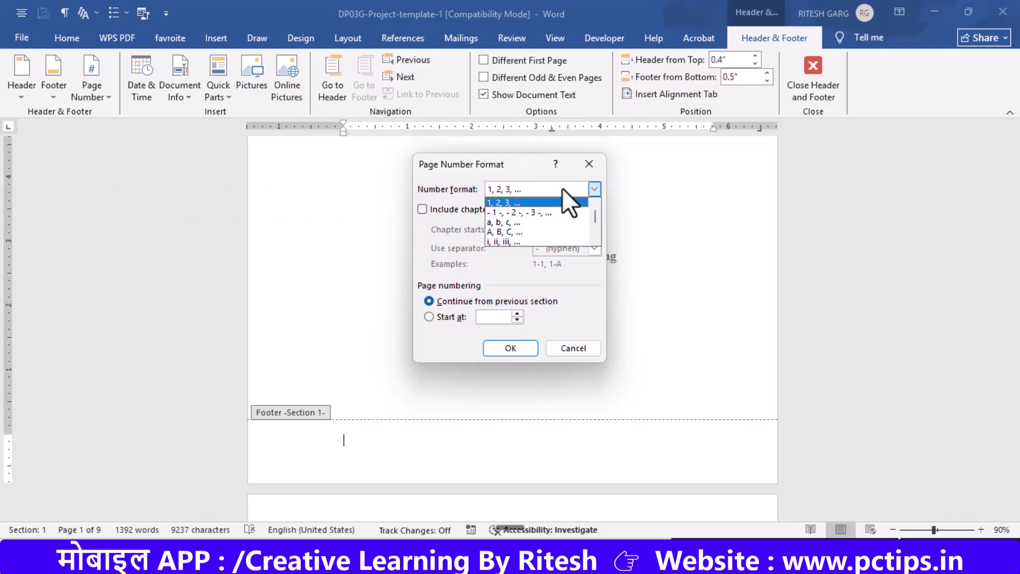
{"action": "left_click", "coordinate": [529, 241]}
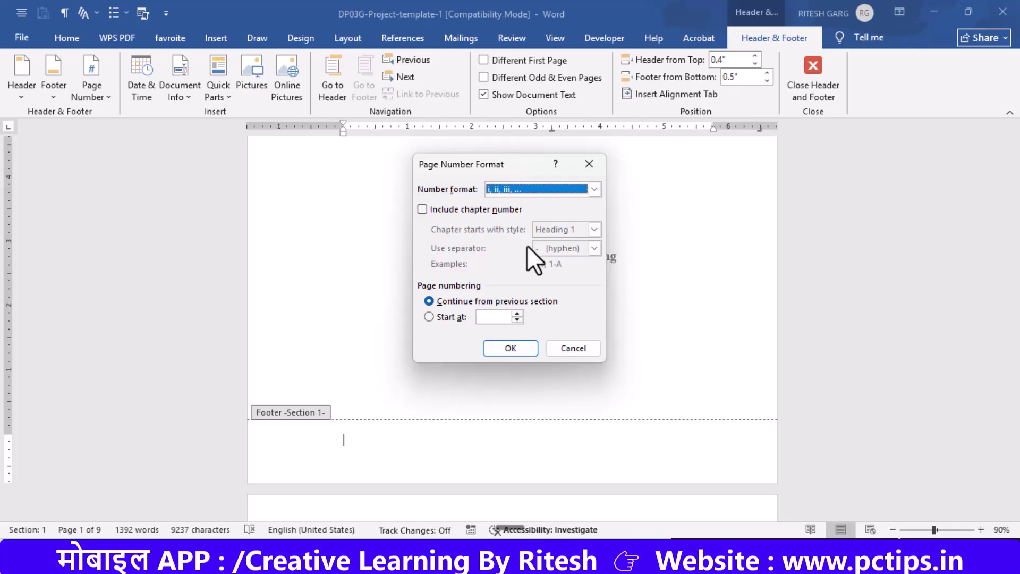
{"action": "left_click", "coordinate": [439, 317]}
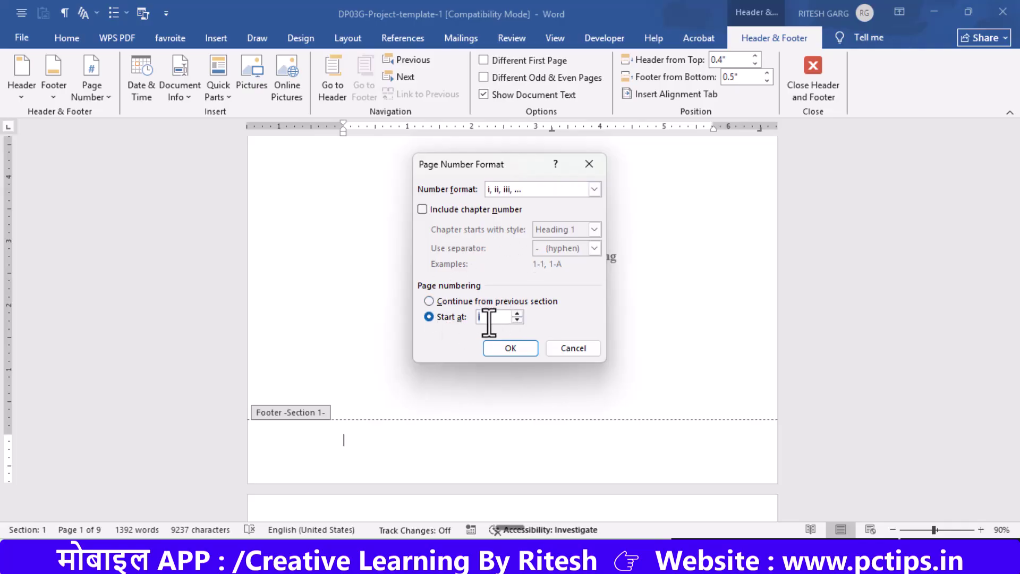
{"action": "left_click", "coordinate": [510, 348]}
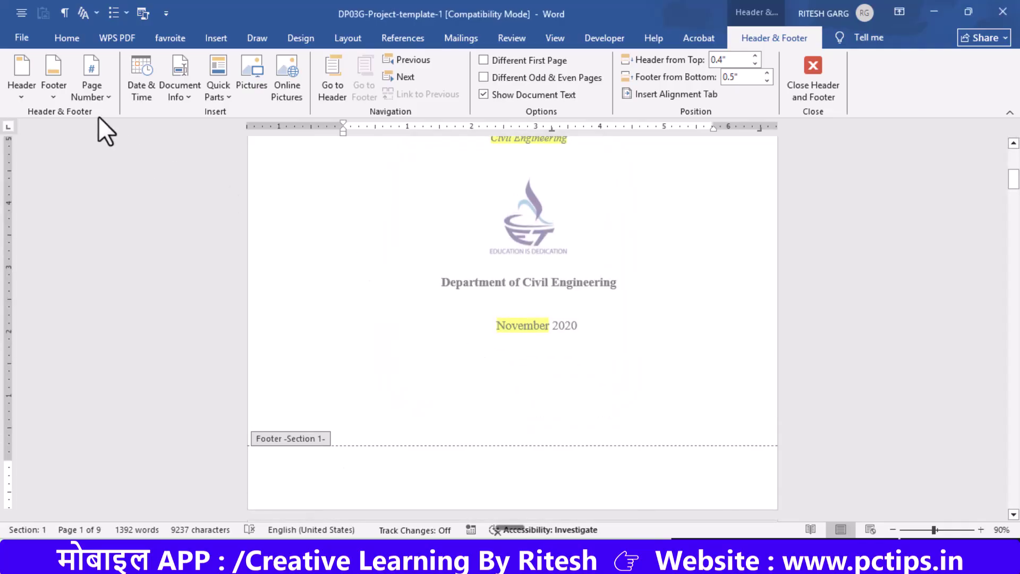
- Add a Circle-style page number showing i in the title page footer, then return to the body
{"action": "left_click", "coordinate": [93, 100]}
{"action": "mouse_move", "coordinate": [125, 130]}
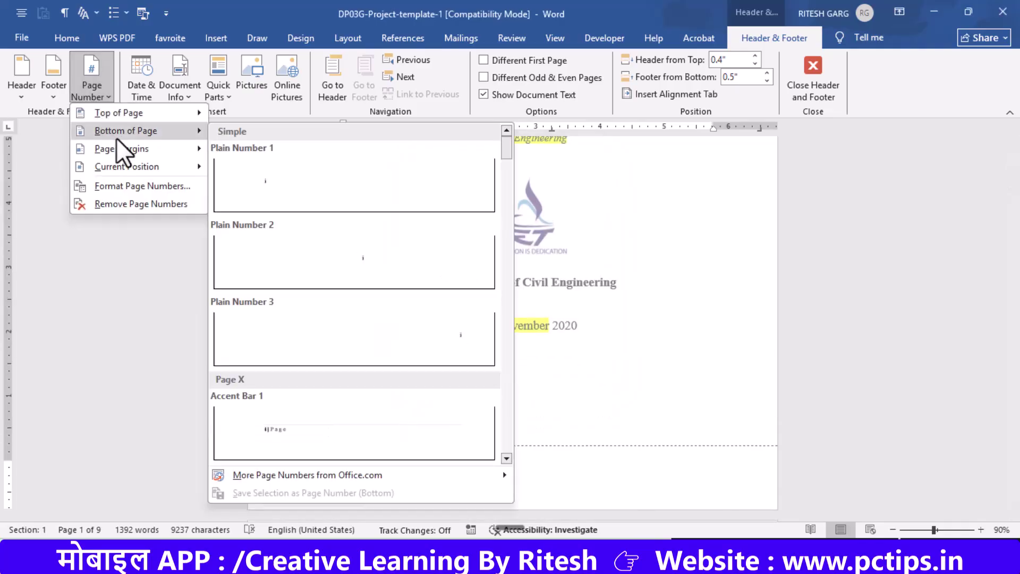
{"action": "scroll", "coordinate": [407, 289], "scroll_direction": "down", "scroll_amount": 3}
{"action": "scroll", "coordinate": [406, 288], "scroll_direction": "down", "scroll_amount": 3}
{"action": "scroll", "coordinate": [408, 286], "scroll_direction": "down", "scroll_amount": 2}
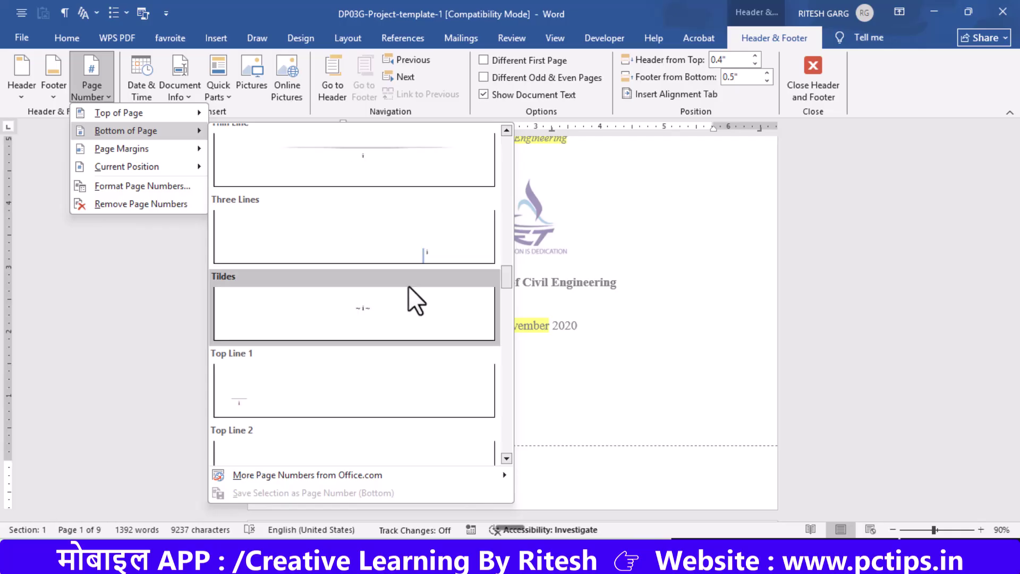
{"action": "scroll", "coordinate": [408, 286], "scroll_direction": "down", "scroll_amount": 3}
{"action": "scroll", "coordinate": [408, 287], "scroll_direction": "down", "scroll_amount": 3}
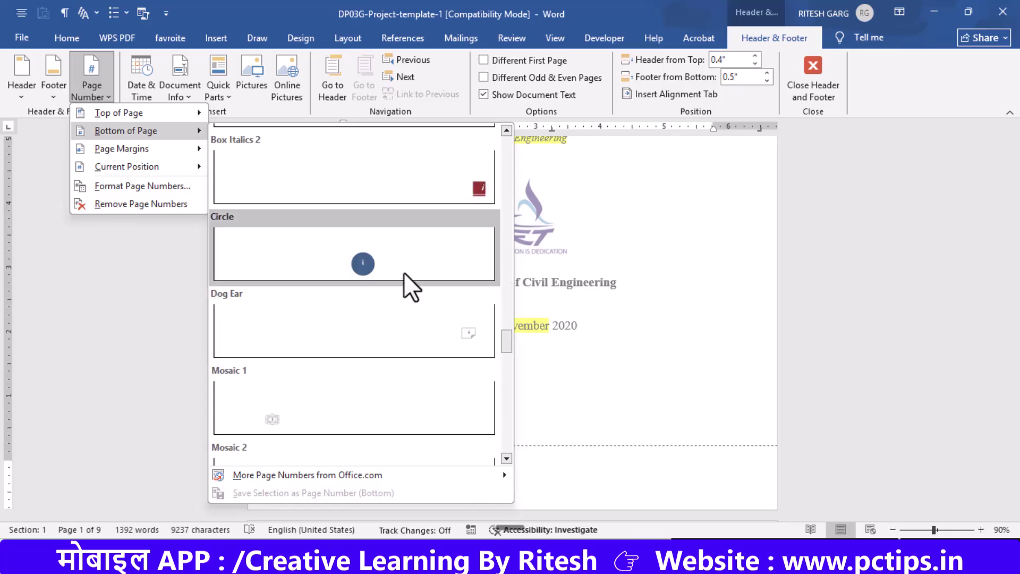
{"action": "left_click", "coordinate": [404, 272]}
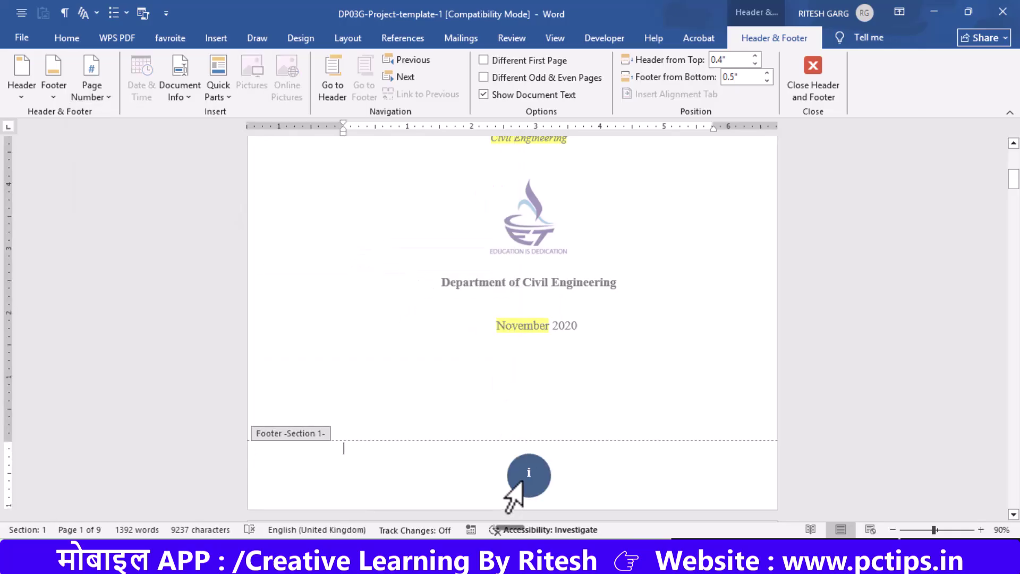
{"action": "double_click", "coordinate": [592, 380]}
{"action": "scroll", "coordinate": [604, 387], "scroll_direction": "down", "scroll_amount": 2, "text": "ctrl"}
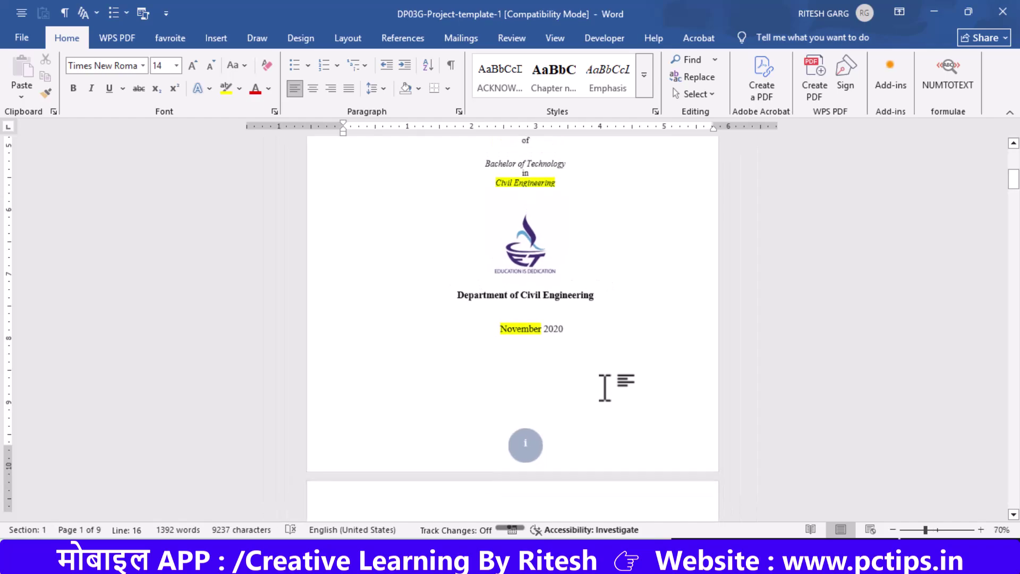
{"action": "scroll", "coordinate": [478, 399], "scroll_direction": "down", "scroll_amount": 2}
{"action": "scroll", "coordinate": [362, 372], "scroll_direction": "down", "scroll_amount": 1}
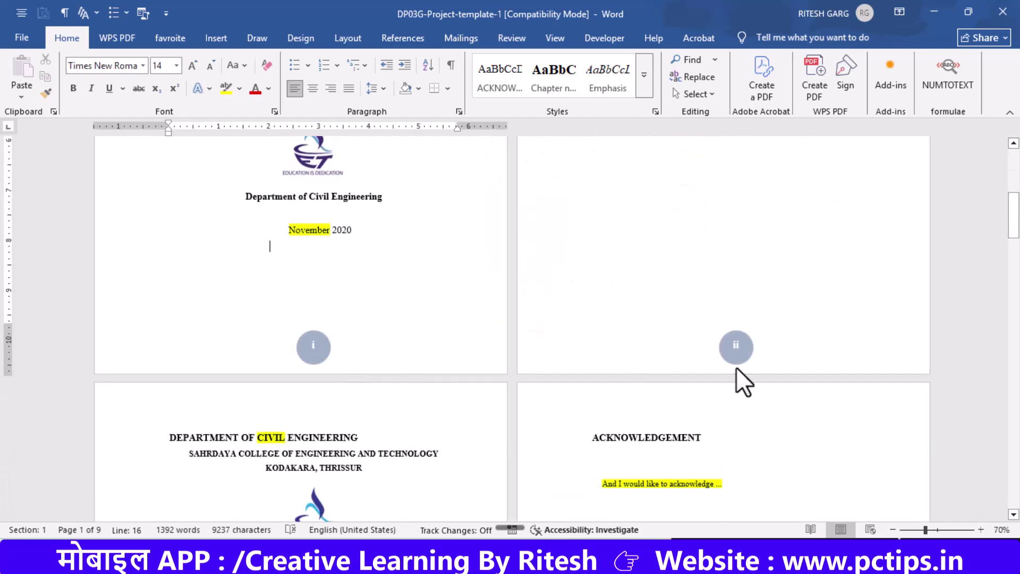
{"action": "scroll", "coordinate": [737, 369], "scroll_direction": "down", "scroll_amount": 2}
{"action": "scroll", "coordinate": [713, 360], "scroll_direction": "down", "scroll_amount": 5}
{"action": "scroll", "coordinate": [517, 396], "scroll_direction": "down", "scroll_amount": 4}
{"action": "scroll", "coordinate": [501, 449], "scroll_direction": "down", "scroll_amount": 3}
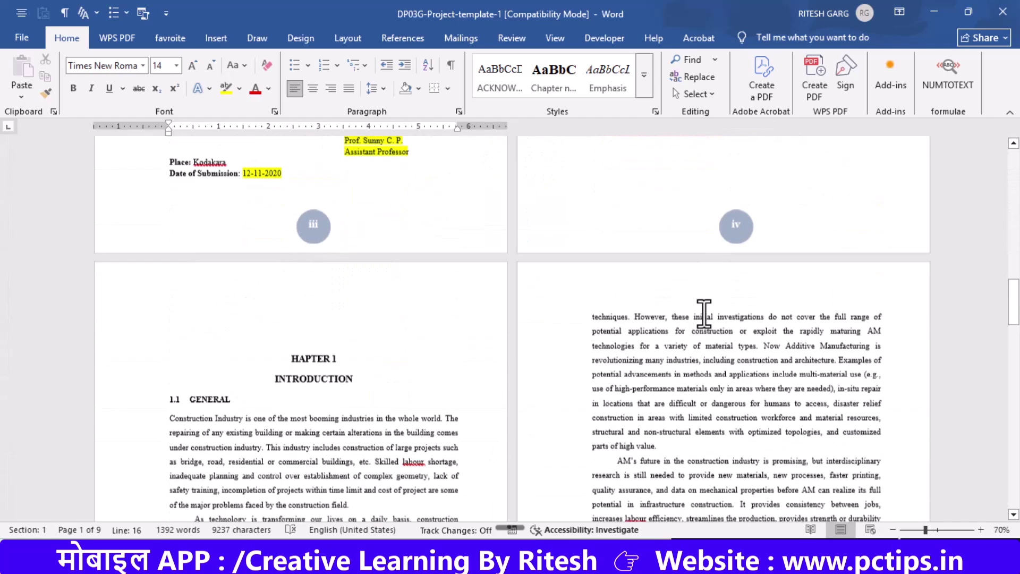
{"action": "scroll", "coordinate": [535, 330], "scroll_direction": "down", "scroll_amount": 3}
{"action": "scroll", "coordinate": [483, 319], "scroll_direction": "down", "scroll_amount": 6}
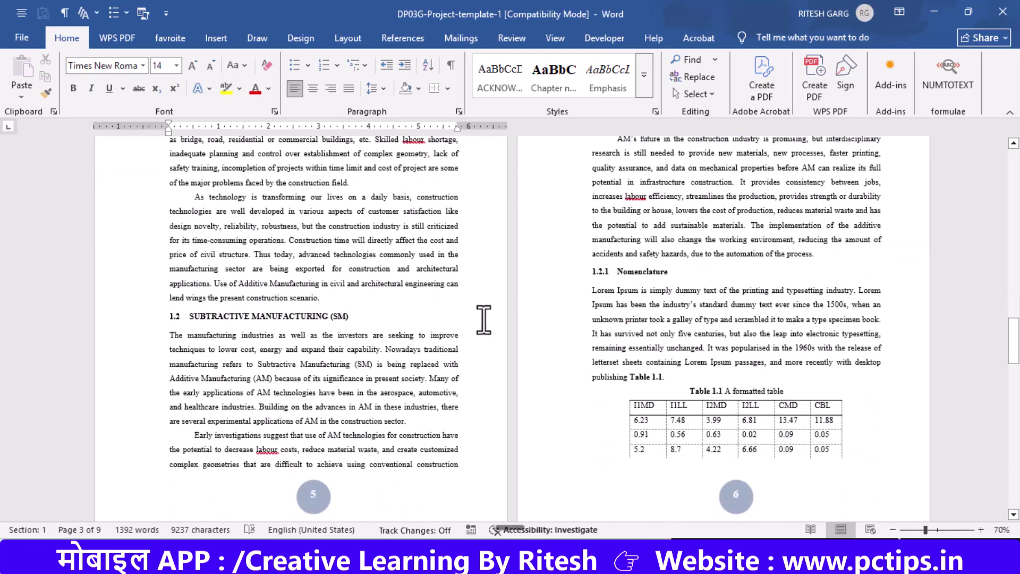
{"action": "scroll", "coordinate": [303, 409], "scroll_direction": "down", "scroll_amount": 1}
{"action": "scroll", "coordinate": [667, 379], "scroll_direction": "down", "scroll_amount": 2}
{"action": "scroll", "coordinate": [733, 376], "scroll_direction": "down", "scroll_amount": 5}
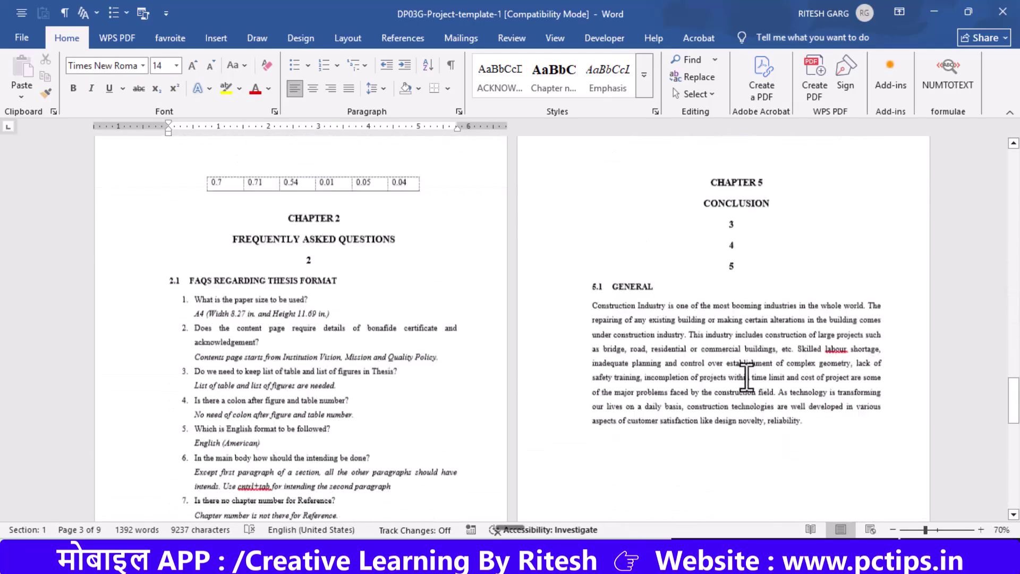
{"action": "scroll", "coordinate": [744, 379], "scroll_direction": "down", "scroll_amount": 4}
{"action": "scroll", "coordinate": [751, 380], "scroll_direction": "down", "scroll_amount": 3}
{"action": "scroll", "coordinate": [756, 387], "scroll_direction": "down", "scroll_amount": 1}
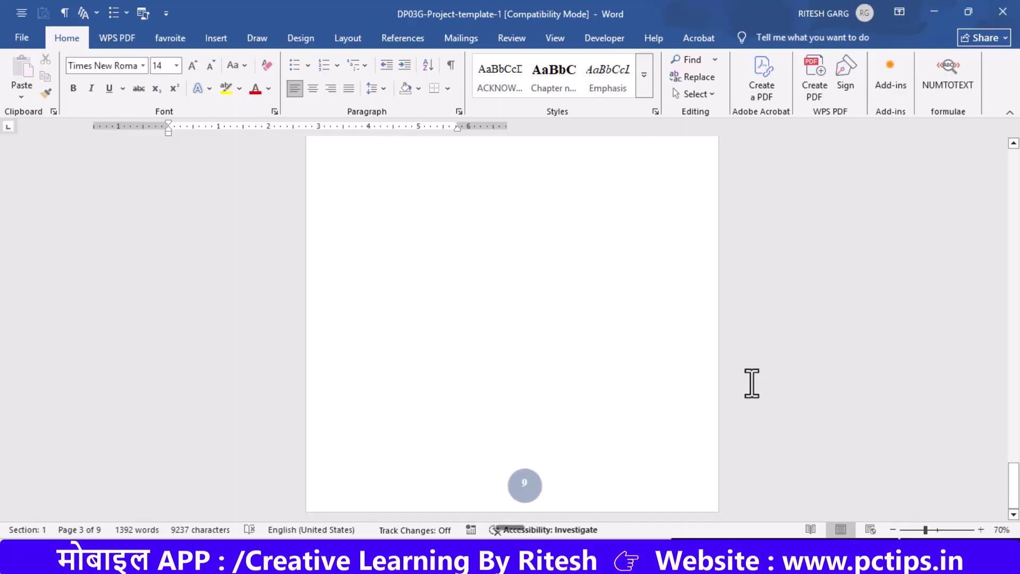
{"action": "scroll", "coordinate": [568, 373], "scroll_direction": "down", "scroll_amount": 1, "text": "ctrl"}
{"action": "scroll", "coordinate": [562, 371], "scroll_direction": "up", "scroll_amount": 5}
{"action": "scroll", "coordinate": [579, 371], "scroll_direction": "down", "scroll_amount": 3}
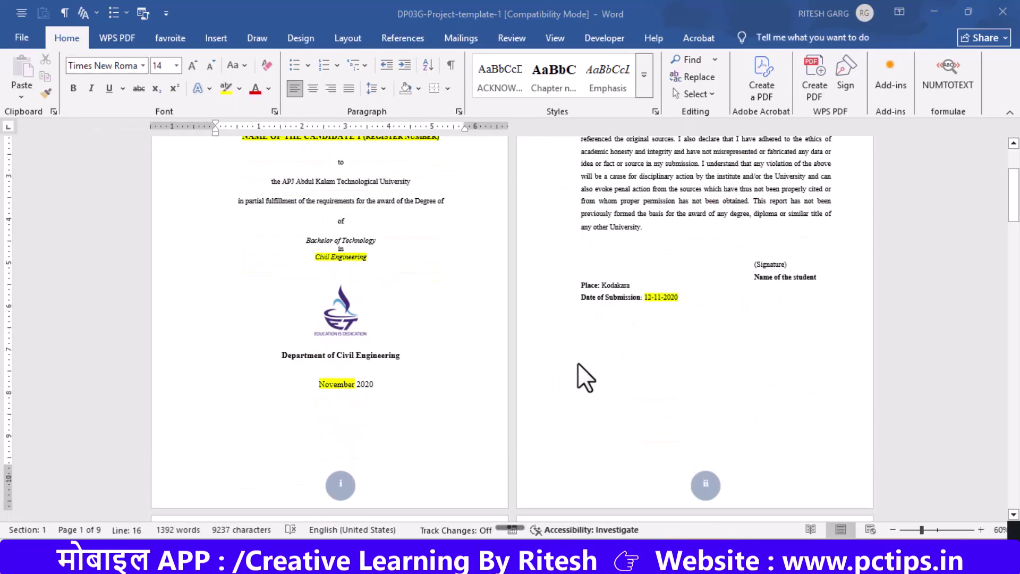
{"action": "scroll", "coordinate": [580, 361], "scroll_direction": "down", "scroll_amount": 2}
{"action": "scroll", "coordinate": [581, 359], "scroll_direction": "down", "scroll_amount": 2}
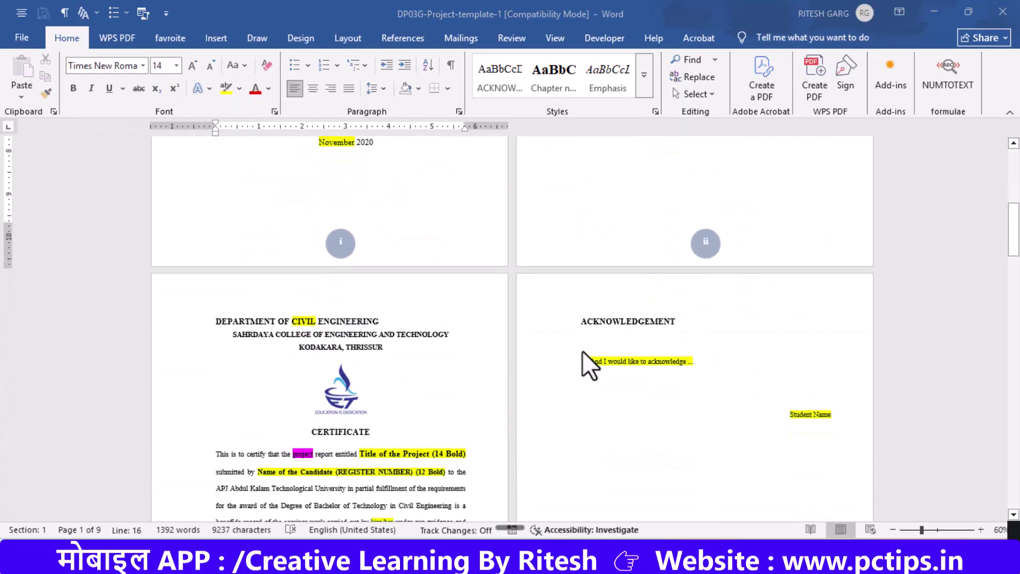
{"action": "scroll", "coordinate": [583, 354], "scroll_direction": "down", "scroll_amount": 1}
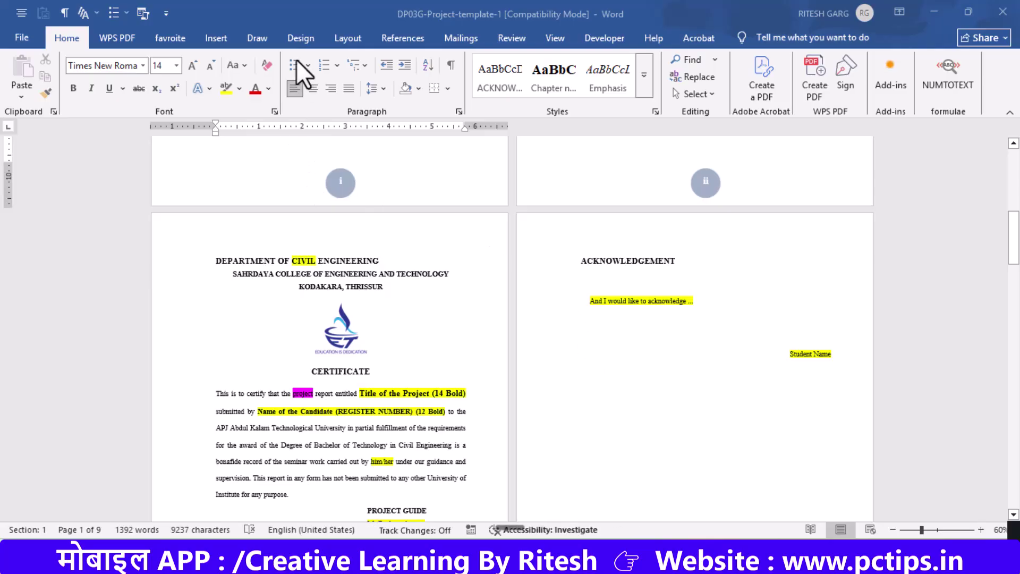
{"action": "left_click", "coordinate": [330, 42]}
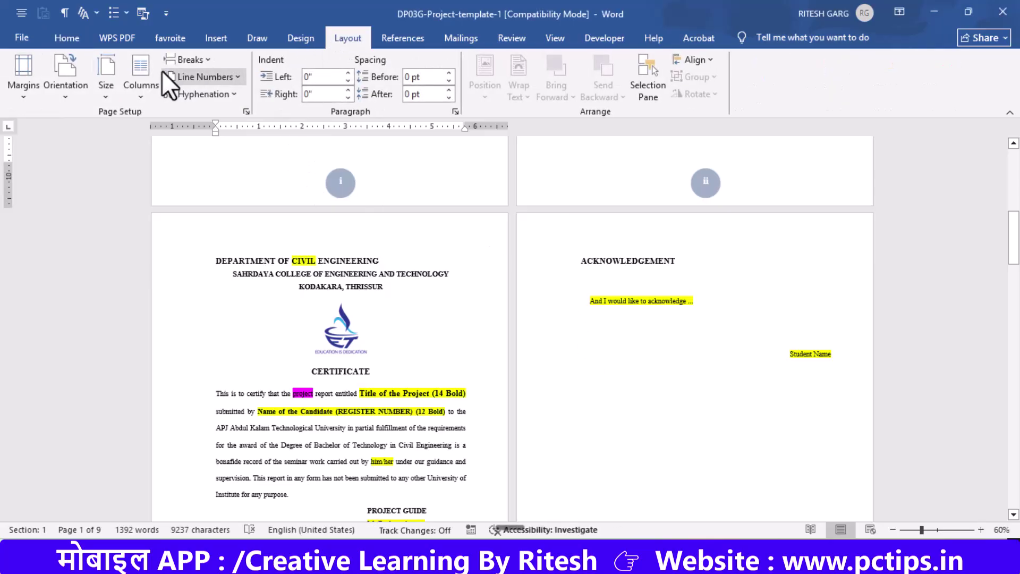
{"action": "left_click", "coordinate": [207, 62]}
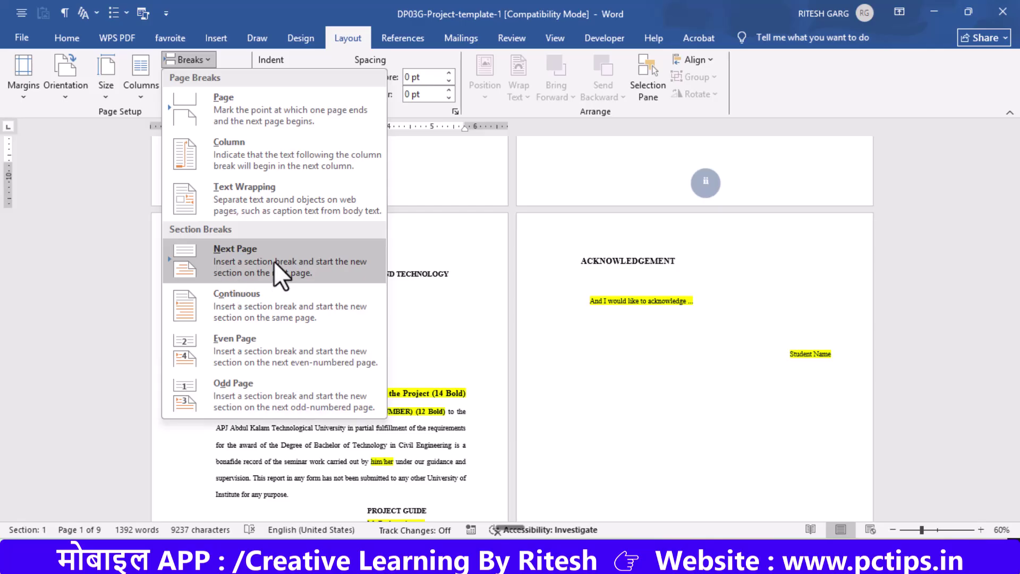
{"action": "left_click", "coordinate": [712, 304]}
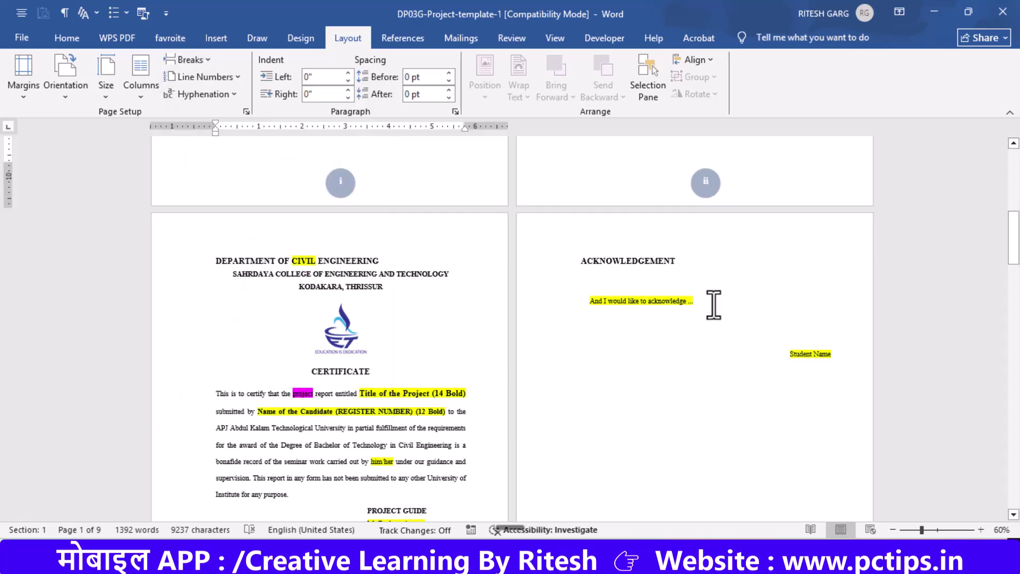